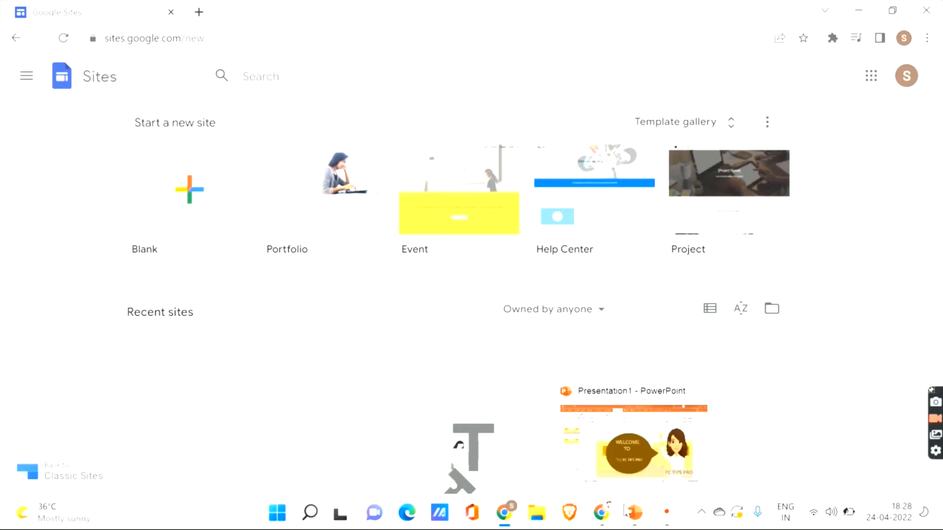
# - Open the Student Portfolio site from Recent sites in the Google Sites editor
pyautogui.click(607, 516)
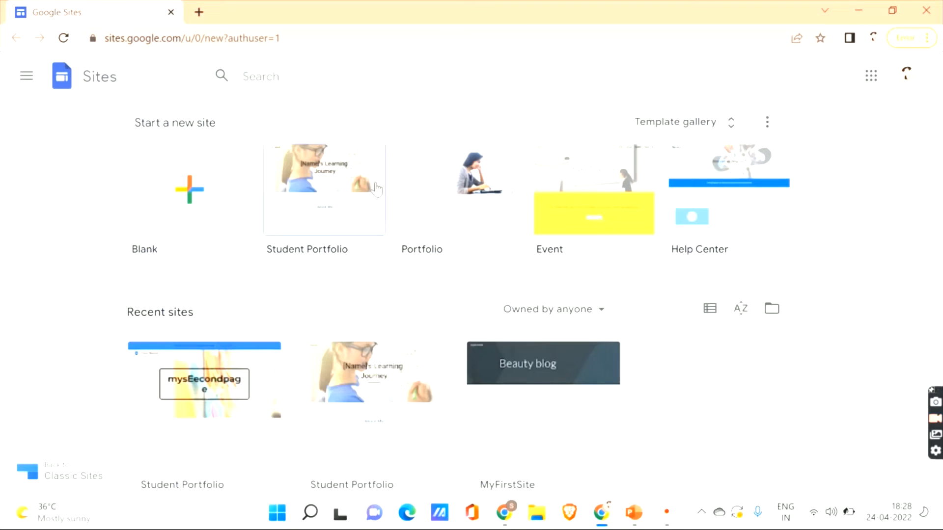
pyautogui.click(241, 418)
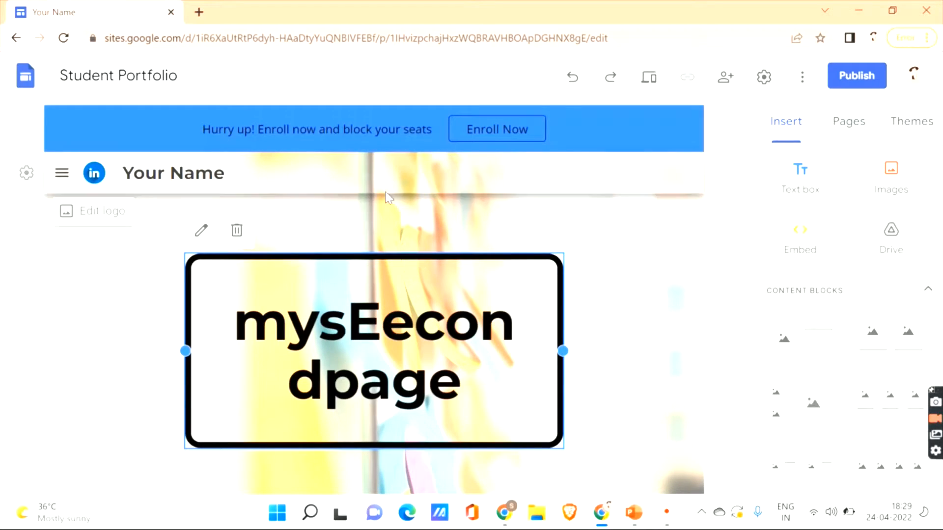
pyautogui.click(199, 11)
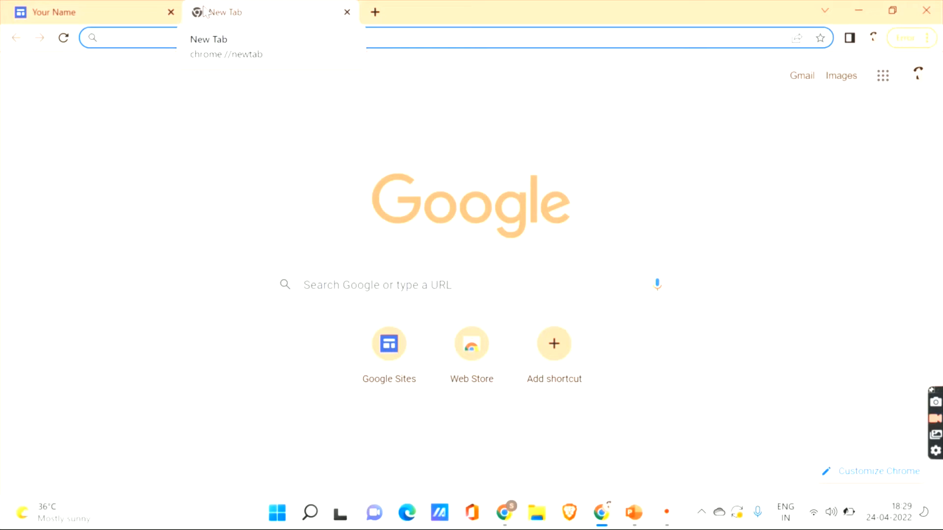
# - Search Google for 'authpro' and open the authpro.com homepage
pyautogui.write('authpr')
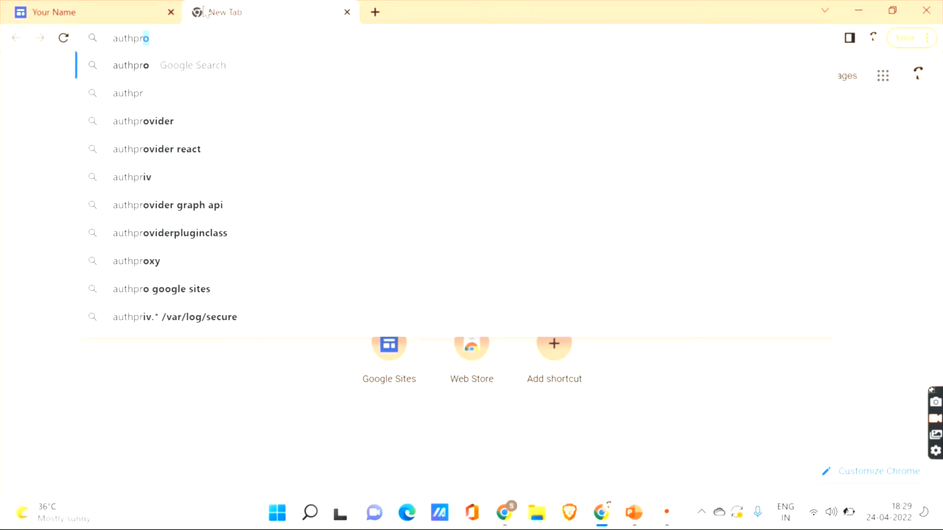
pyautogui.press('Return')
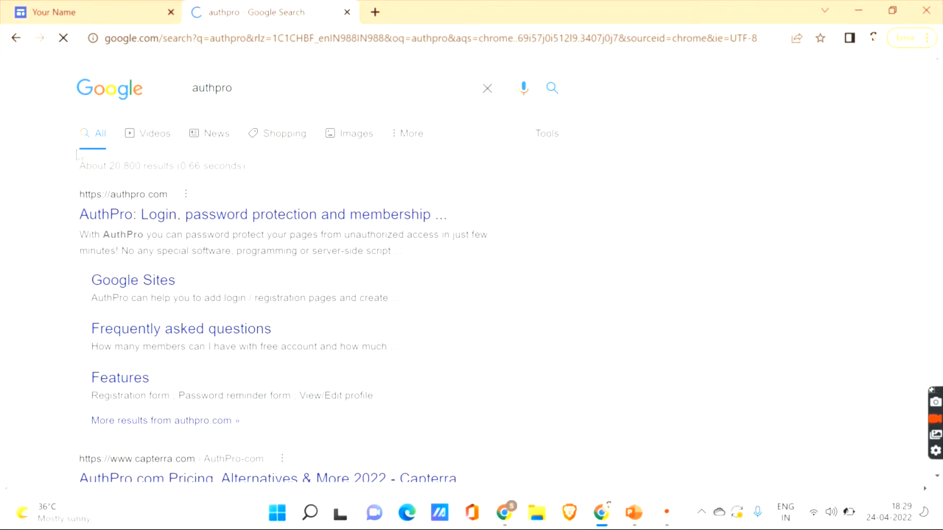
pyautogui.click(111, 213)
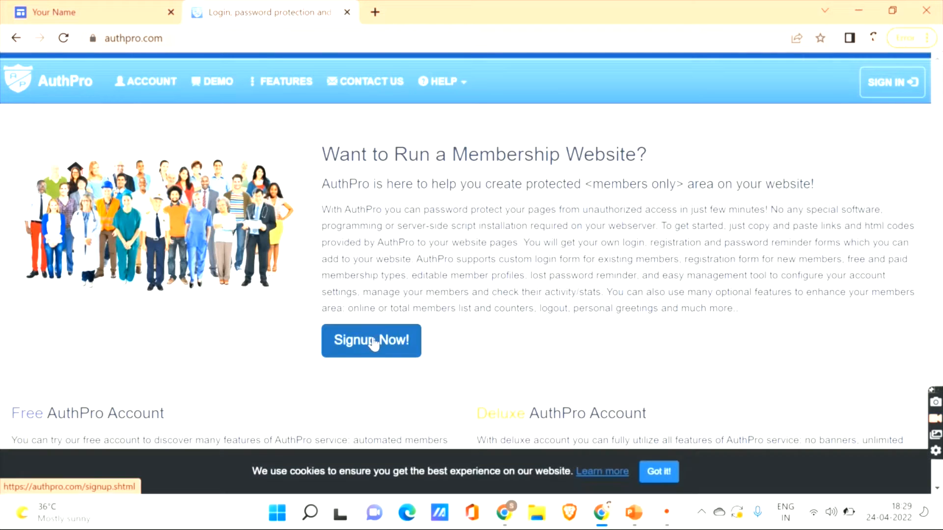
# - Start an AuthPro signup with a Free account using the setup wizard
pyautogui.click(374, 343)
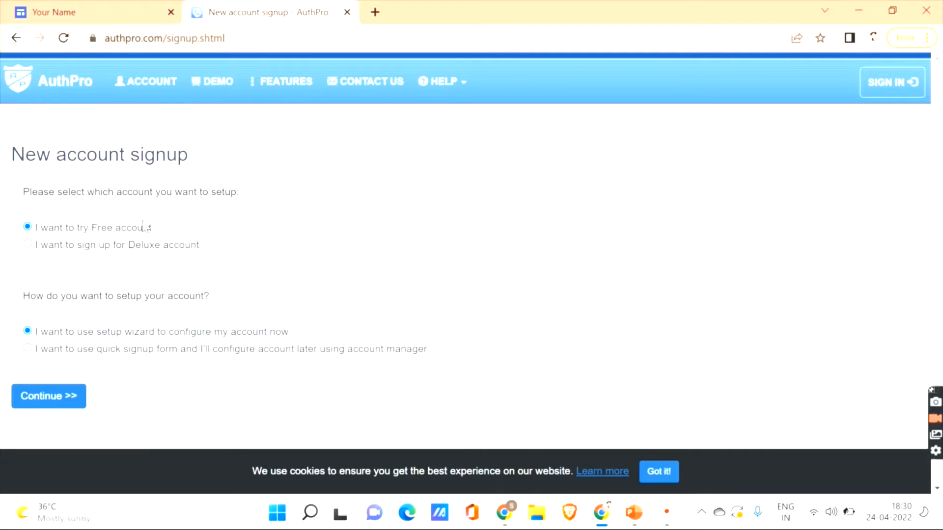
pyautogui.click(58, 402)
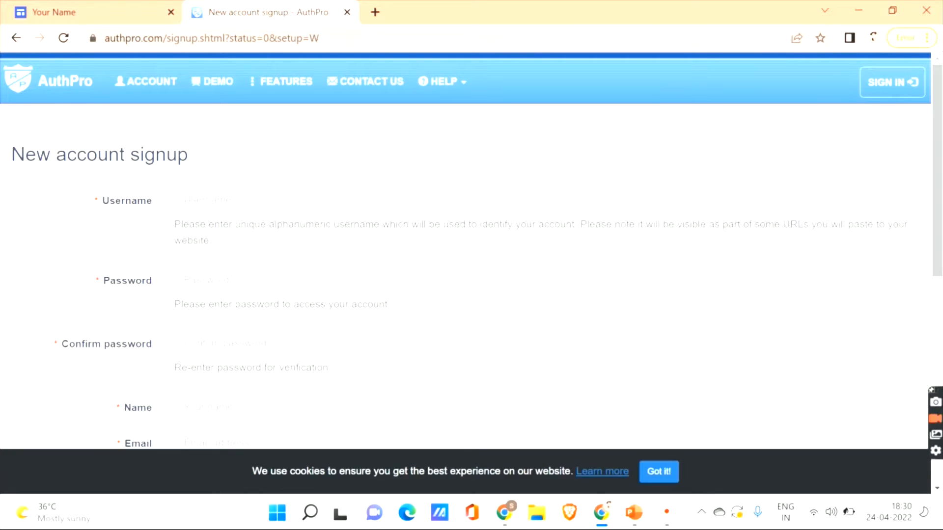
# - Review the signup form's password and confirm-password fields, then return to the Student Portfolio editor
pyautogui.scroll(-2, 58, 405)
pyautogui.scroll(2, 466, 275)
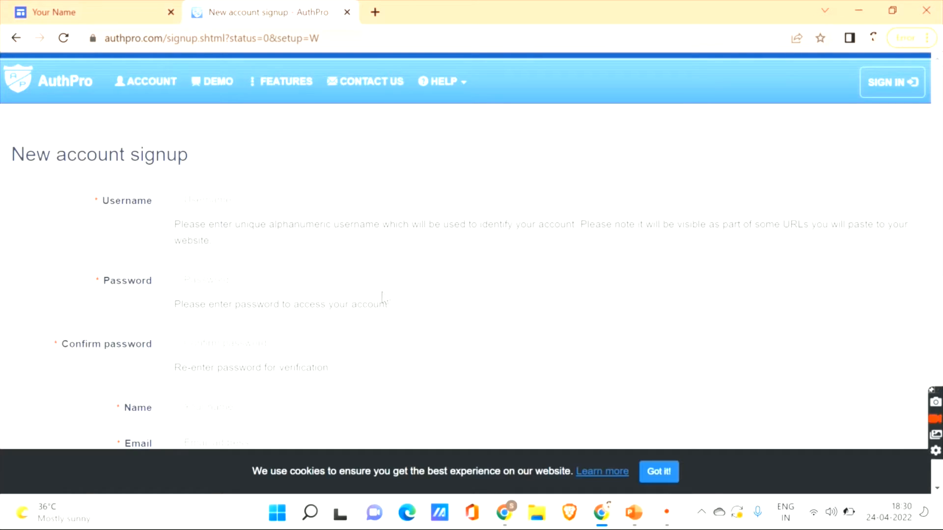
pyautogui.click(256, 287)
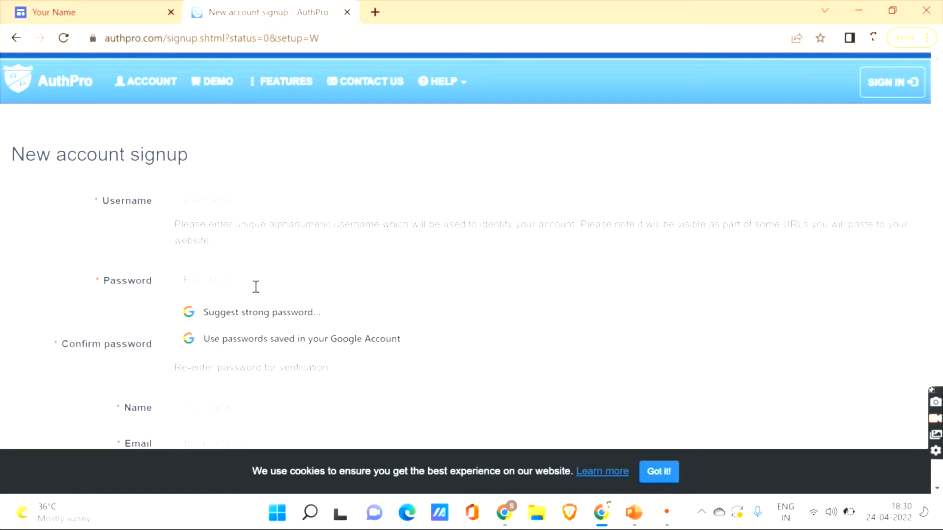
pyautogui.click(139, 383)
pyautogui.click(224, 348)
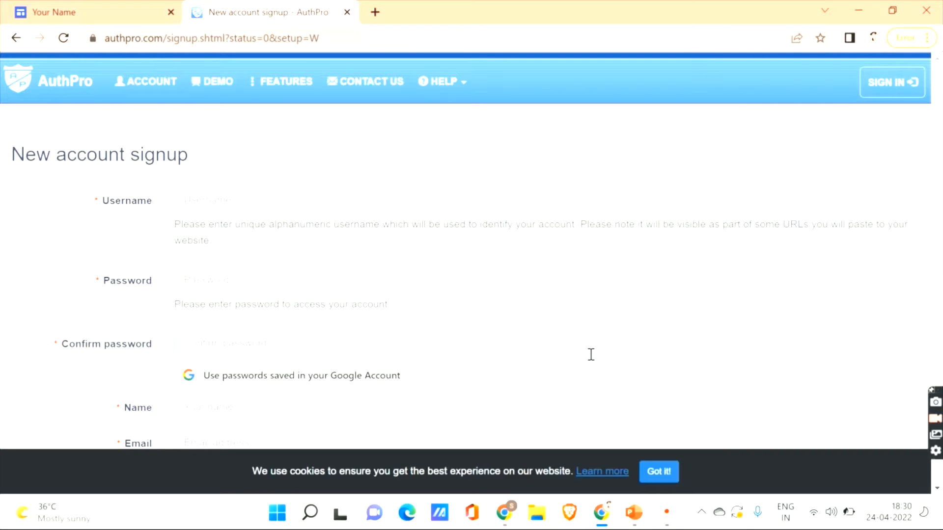
pyautogui.scroll(-3, 937, 196)
pyautogui.scroll(-1, 937, 246)
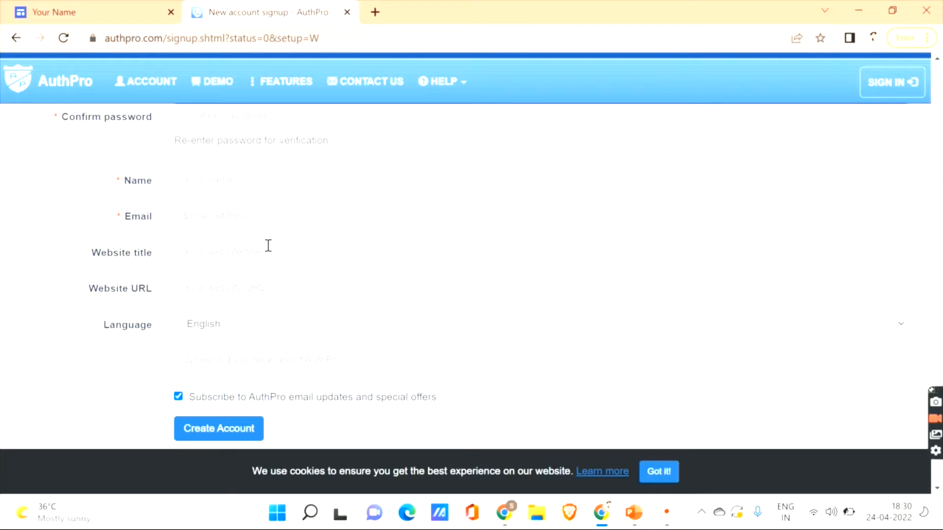
pyautogui.click(147, 15)
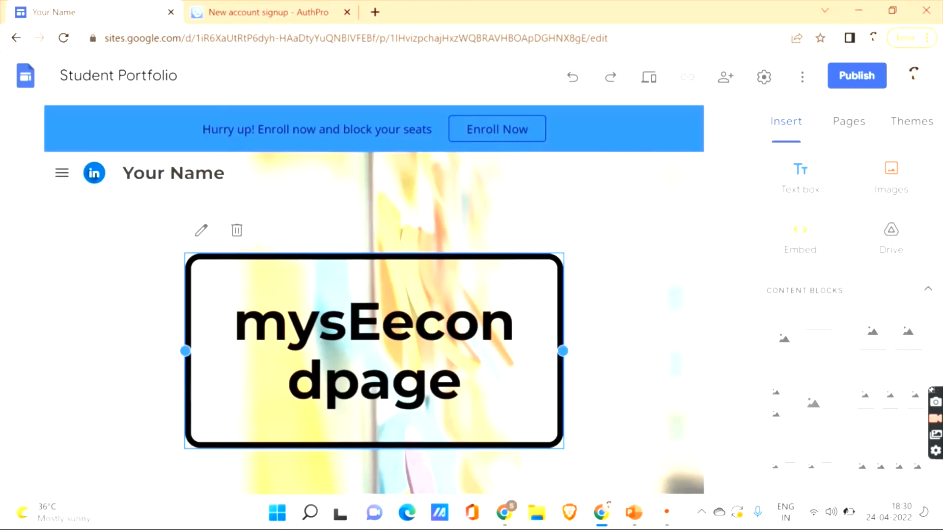
pyautogui.click(204, 178)
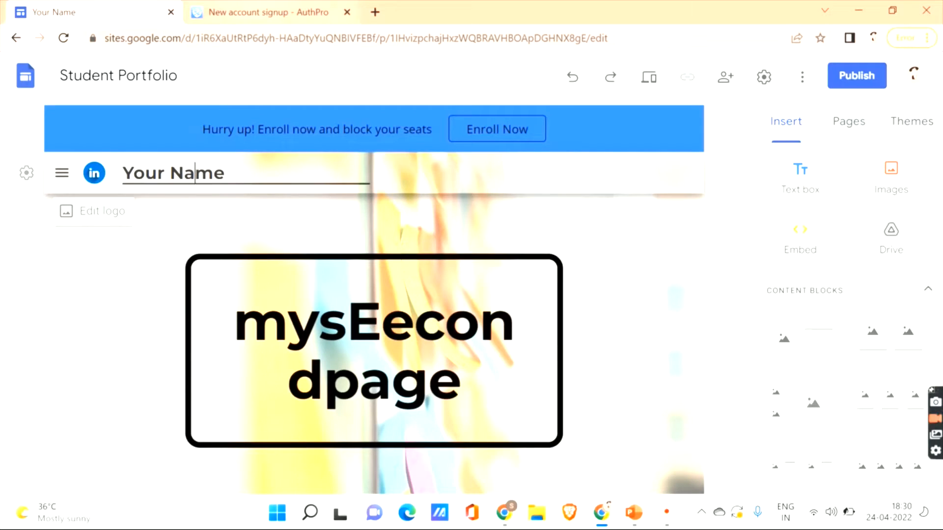
pyautogui.click(245, 12)
pyautogui.click(98, 12)
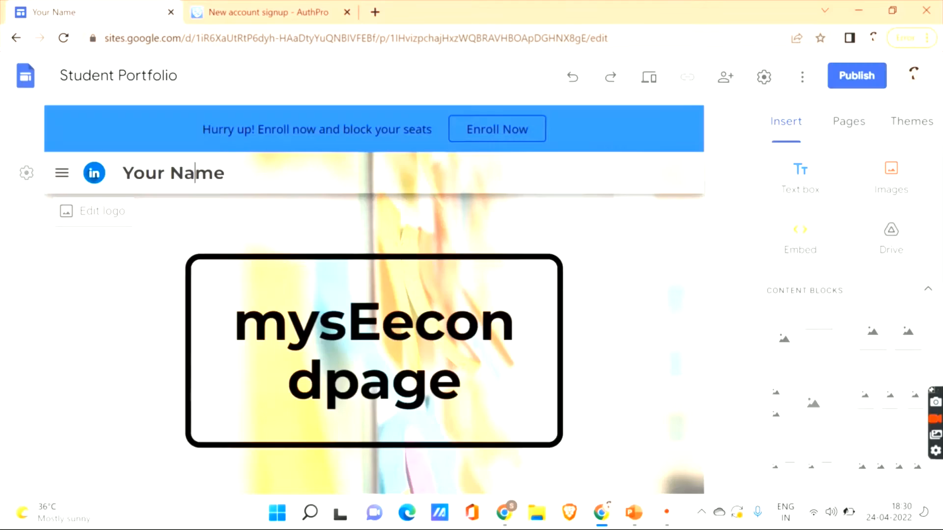
pyautogui.click(226, 12)
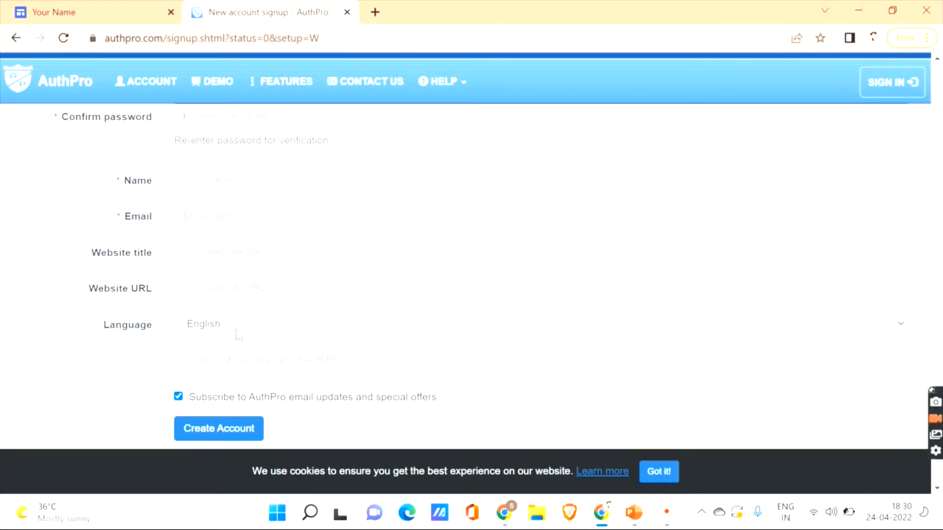
pyautogui.click(98, 12)
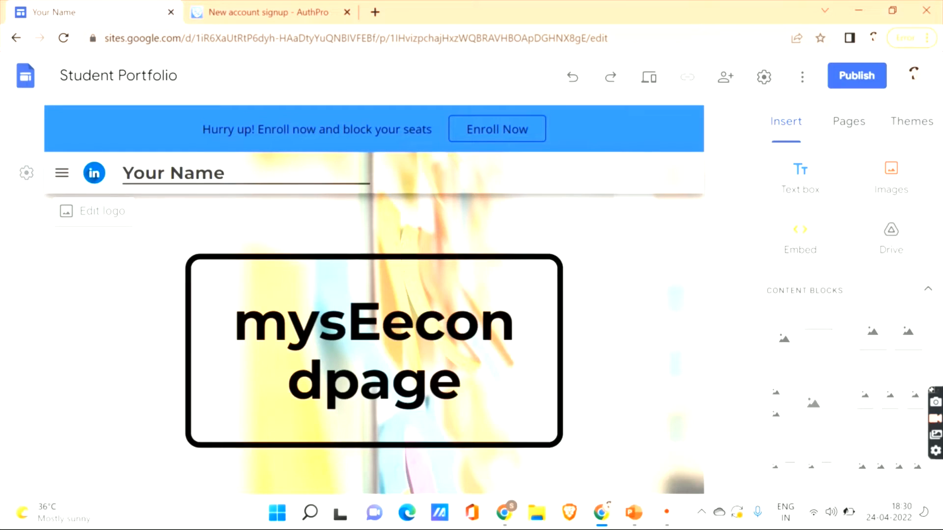
pyautogui.doubleClick(598, 38)
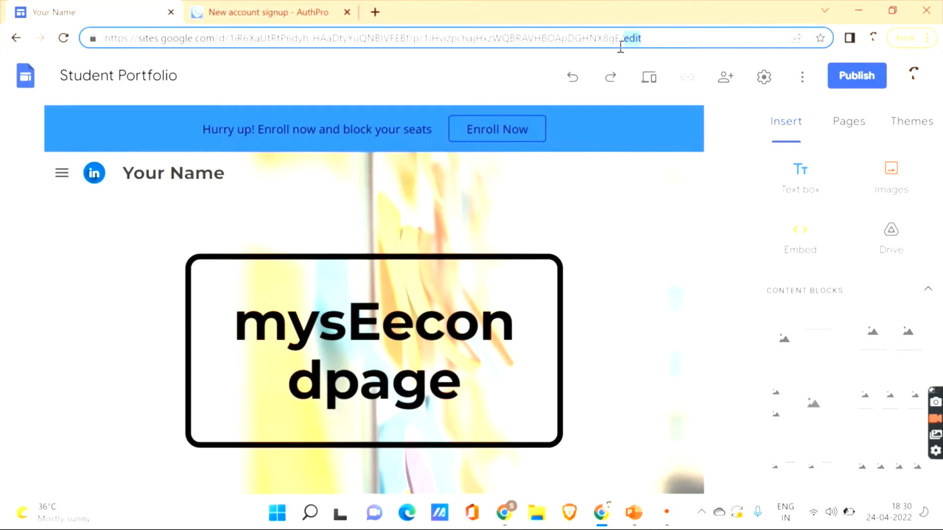
pyautogui.click(226, 14)
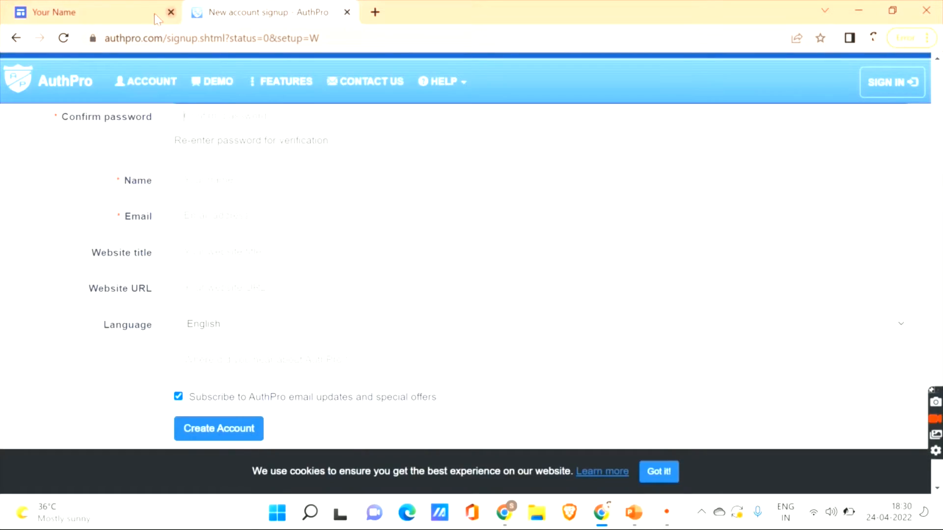
pyautogui.click(128, 13)
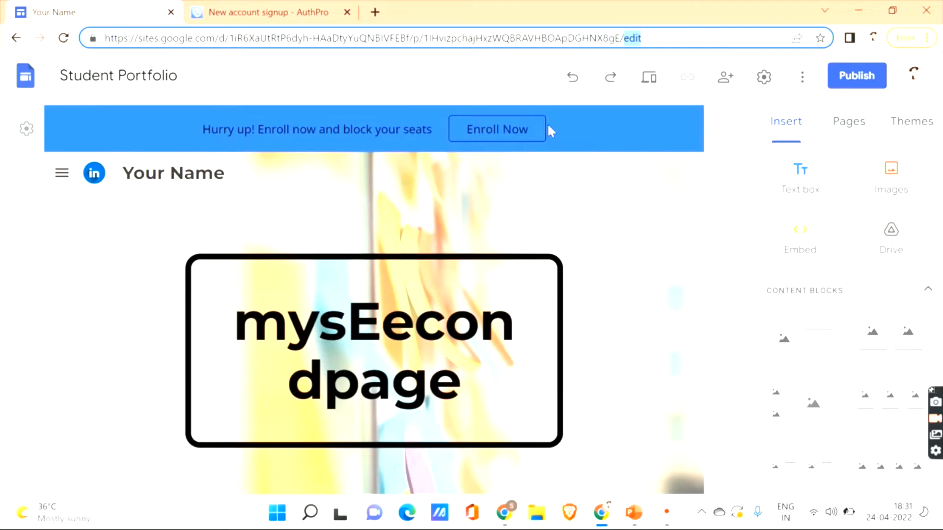
pyautogui.click(261, 12)
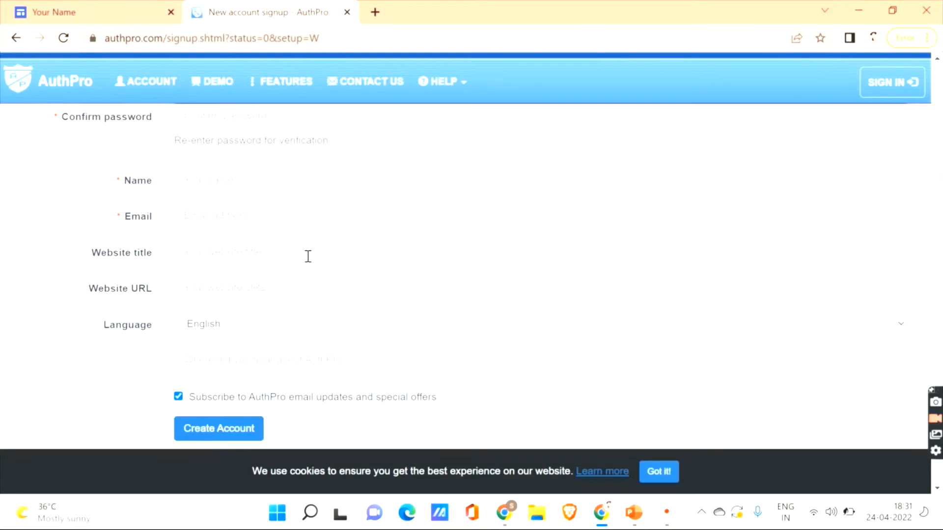
# - Keep English as the form language and finish creating the free AuthPro account
pyautogui.click(228, 332)
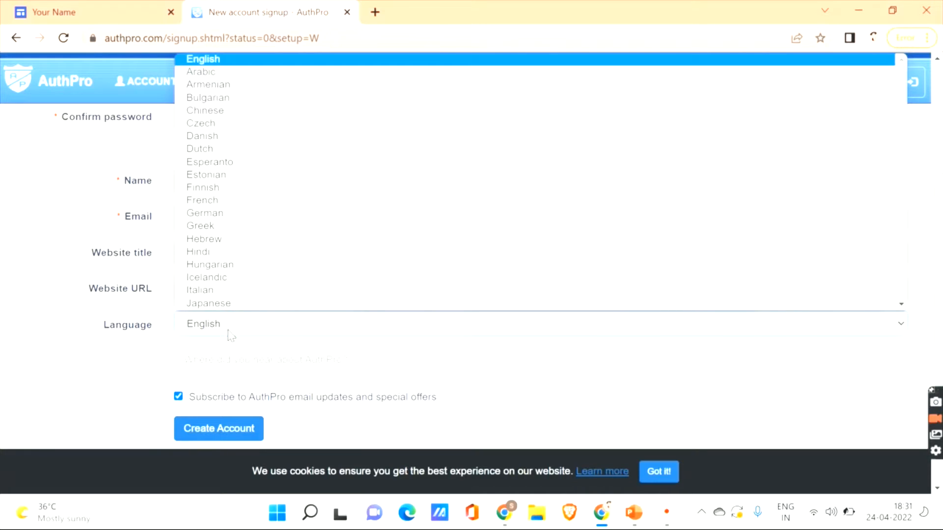
pyautogui.click(228, 332)
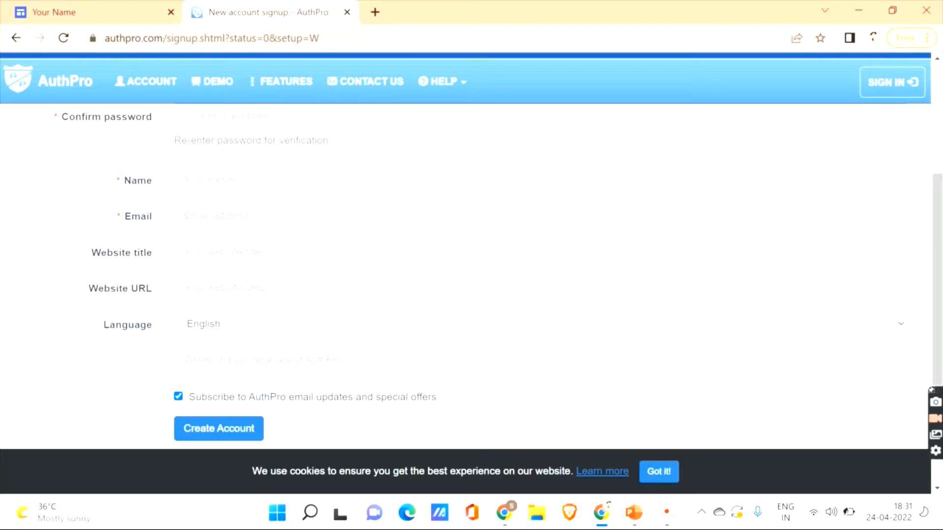
pyautogui.moveTo(936, 283); pyautogui.dragTo(940, 311)
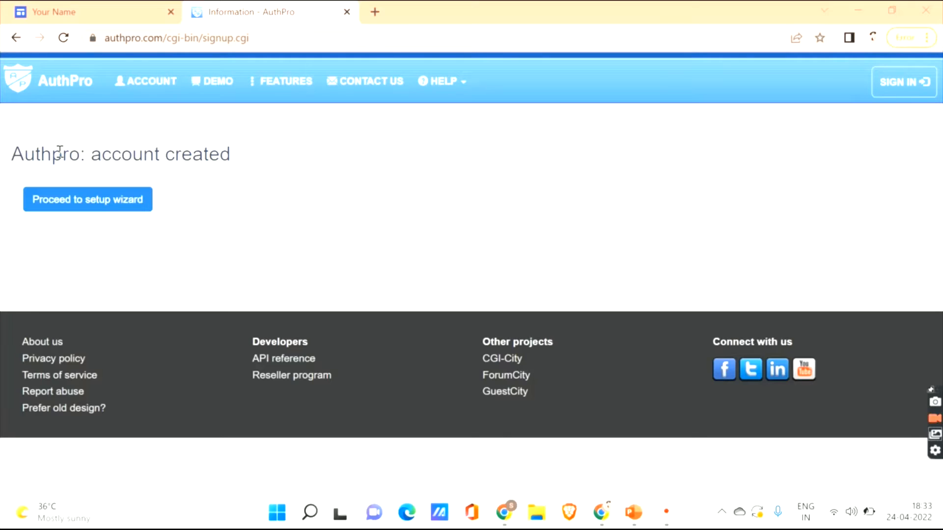
# - Proceed from the account-created page into the AuthPro setup wizard
pyautogui.click(91, 205)
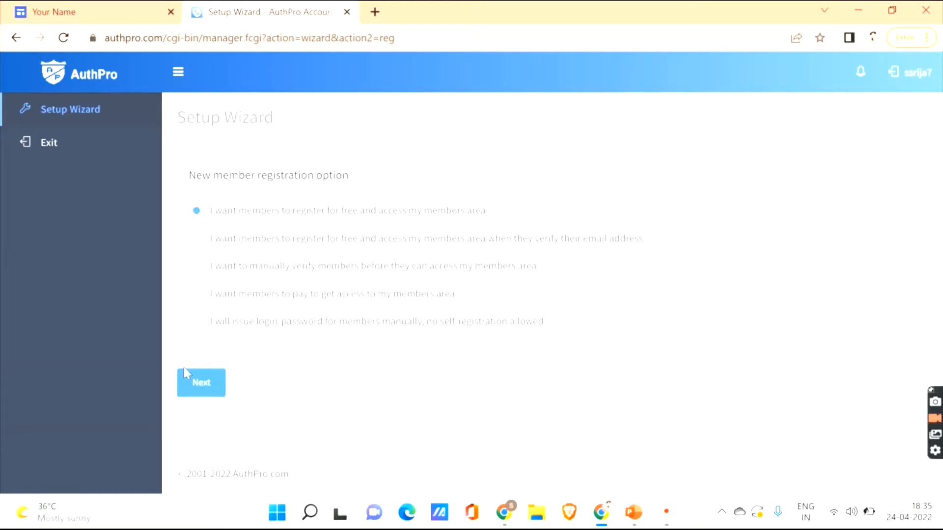
pyautogui.click(205, 393)
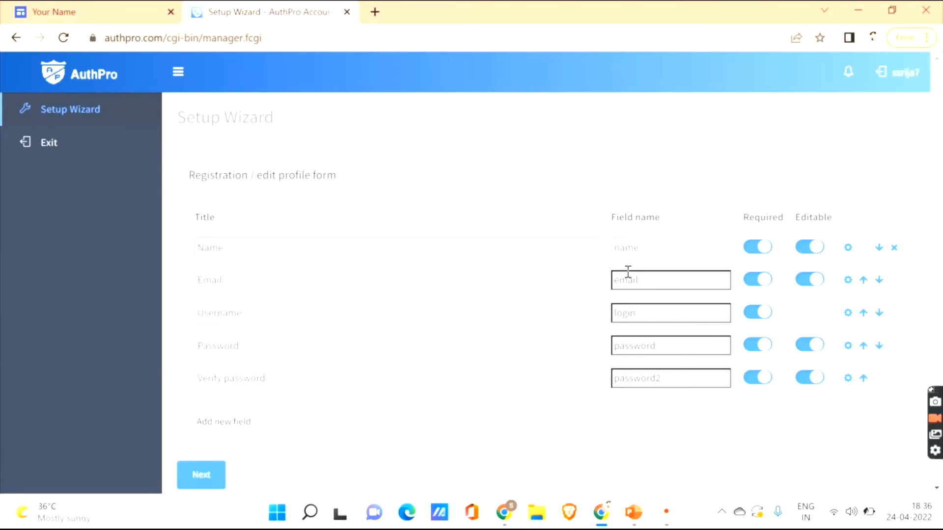
pyautogui.click(655, 256)
pyautogui.click(264, 278)
pyautogui.click(284, 320)
pyautogui.click(277, 352)
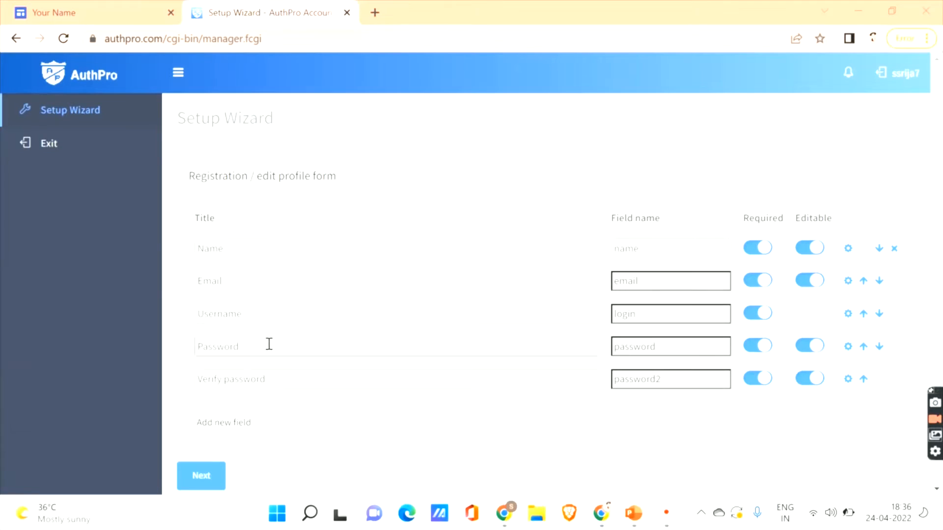
pyautogui.click(296, 376)
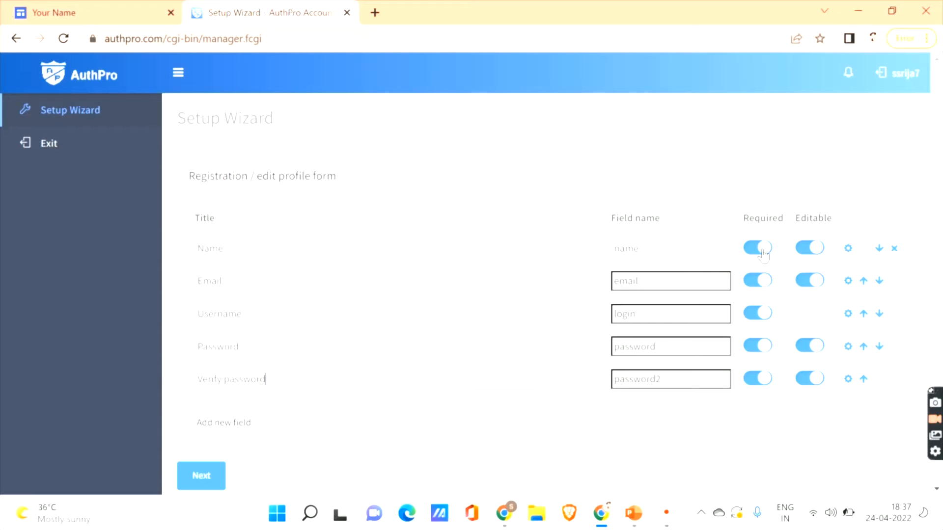
pyautogui.click(762, 252)
pyautogui.click(763, 254)
pyautogui.click(764, 254)
pyautogui.click(764, 255)
pyautogui.scroll(-2, 622, 381)
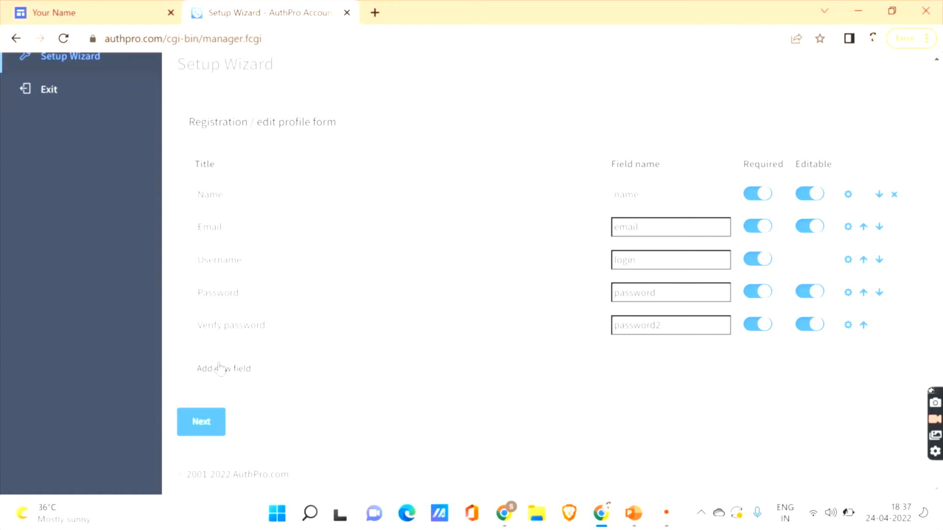
# - Begin a new registration field titled 'gender' with the radio select field type
pyautogui.click(220, 369)
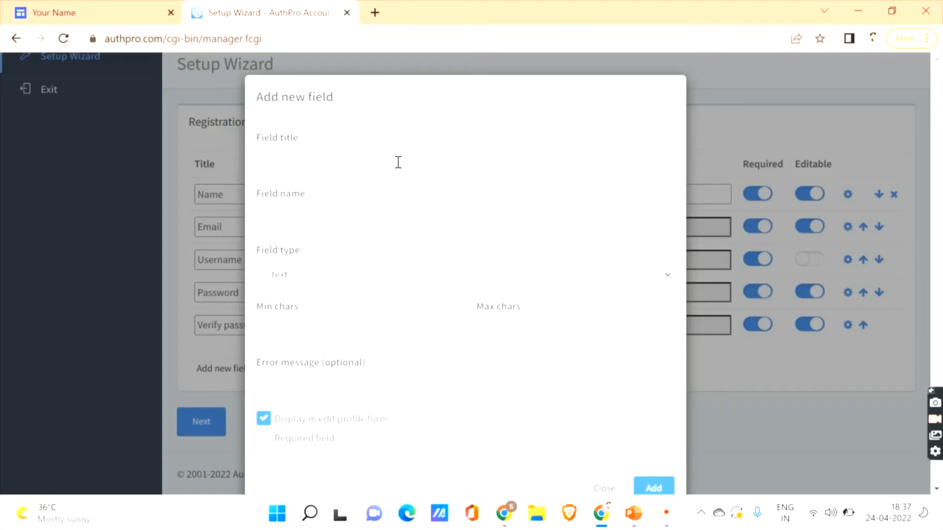
pyautogui.write('gender')
pyautogui.click(309, 213)
pyautogui.click(335, 279)
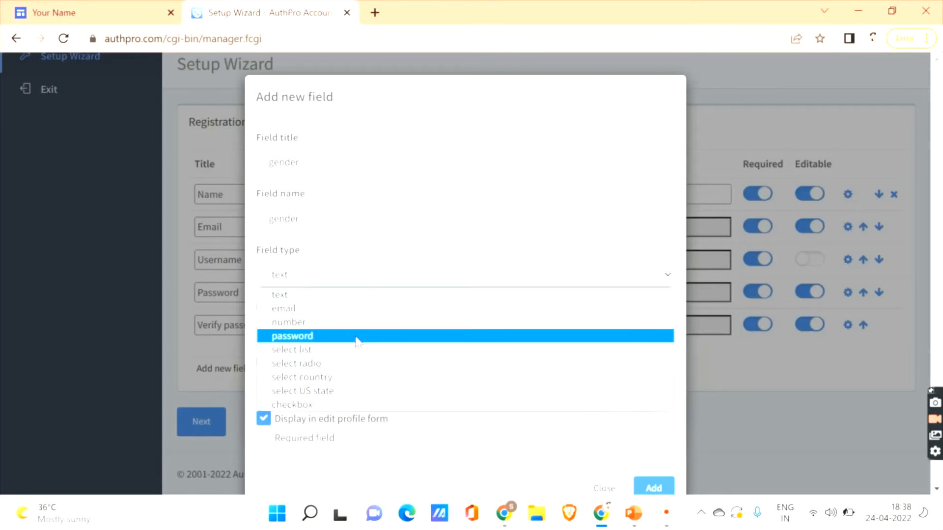
pyautogui.click(363, 364)
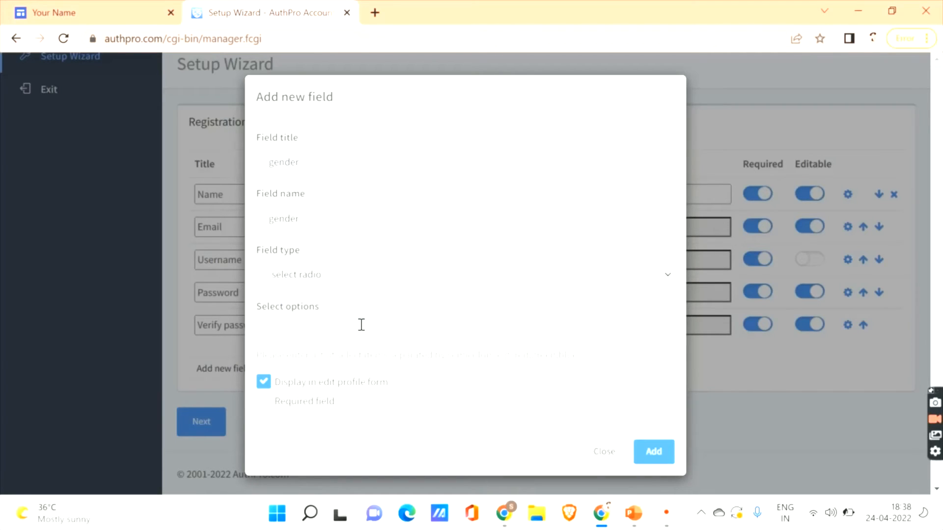
# - Enter the options male;female;others and mark the gender field required
pyautogui.write('male')
pyautogui.moveTo(493, 354); pyautogui.dragTo(565, 364)
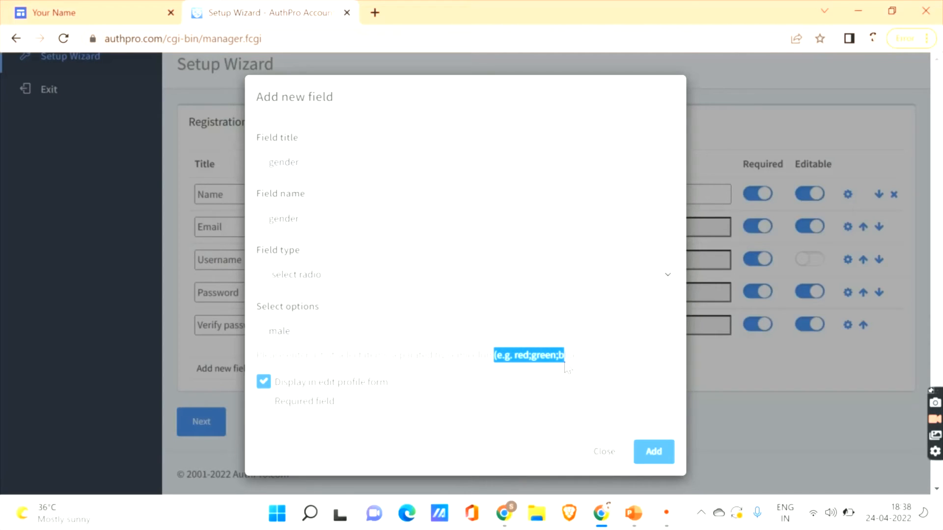
pyautogui.click(320, 337)
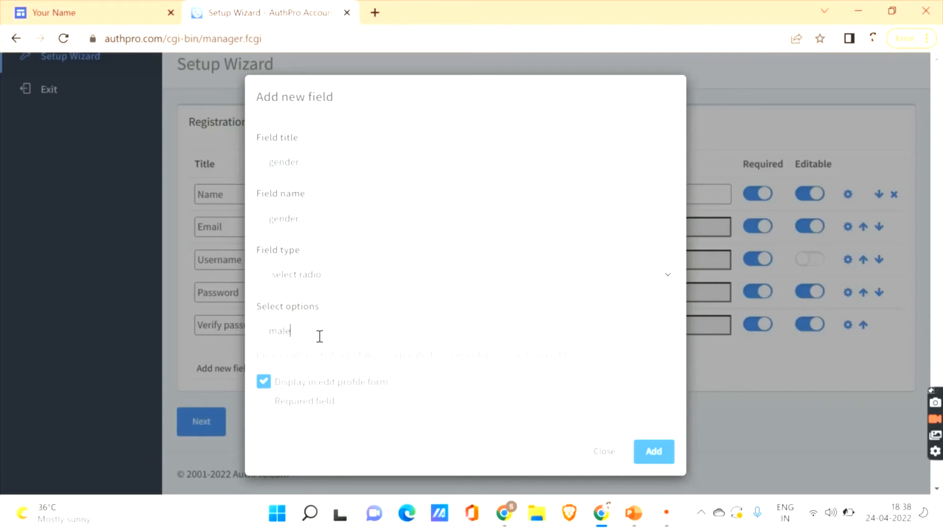
pyautogui.write(';female;others')
pyautogui.click(268, 401)
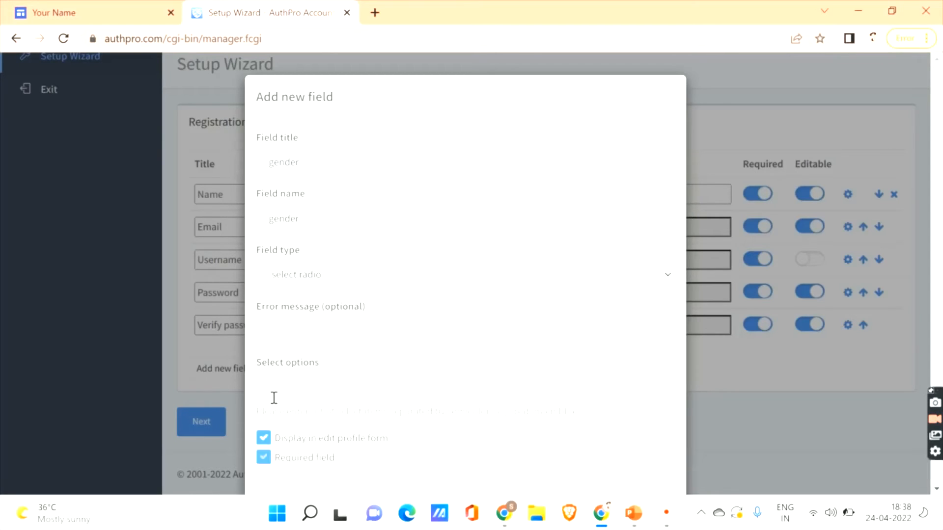
# - Give the gender field error message 'please fill this field' and options male;female;others, then add it
pyautogui.click(437, 330)
pyautogui.write('please fill this field')
pyautogui.click(376, 385)
pyautogui.write('male;female;others')
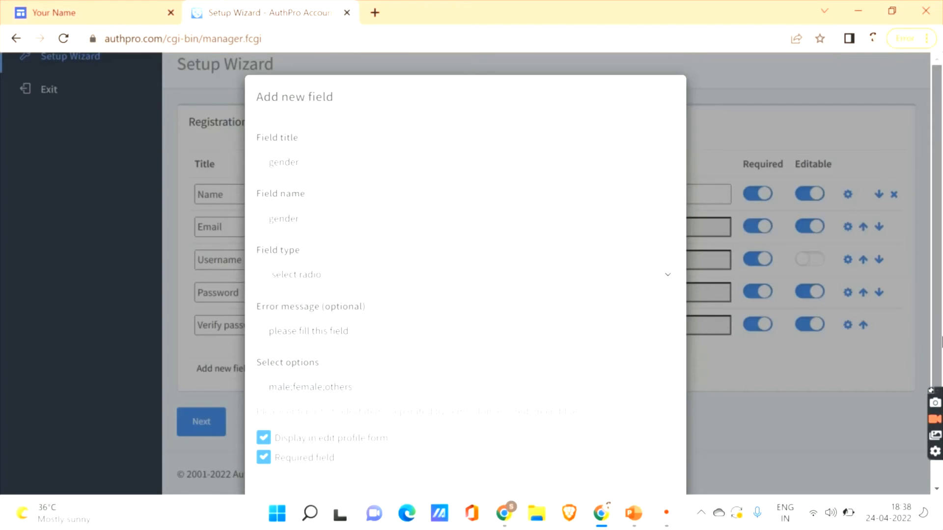
pyautogui.scroll(-2, 883, 335)
pyautogui.click(641, 448)
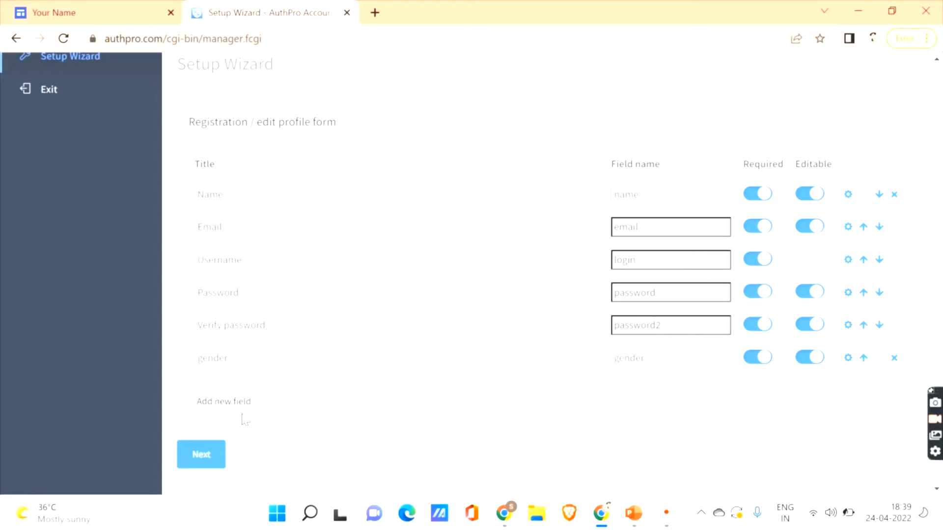
# - Advance the wizard to Configure URLs, then switch back to the Student Portfolio editor
pyautogui.click(198, 456)
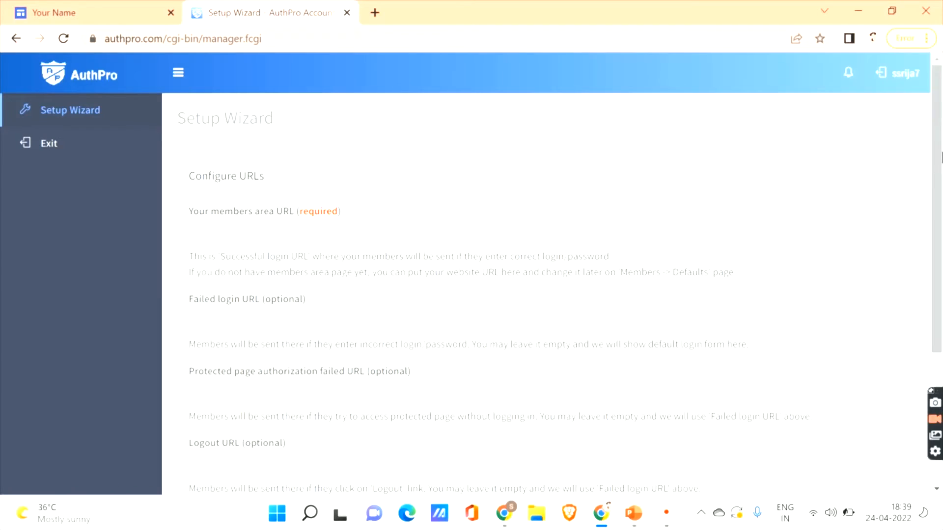
pyautogui.scroll(-1, 937, 197)
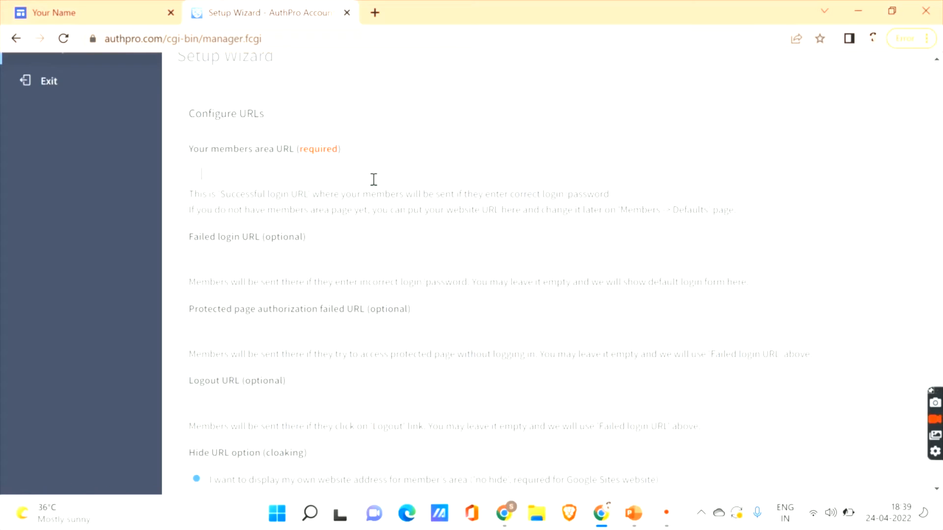
pyautogui.click(55, 10)
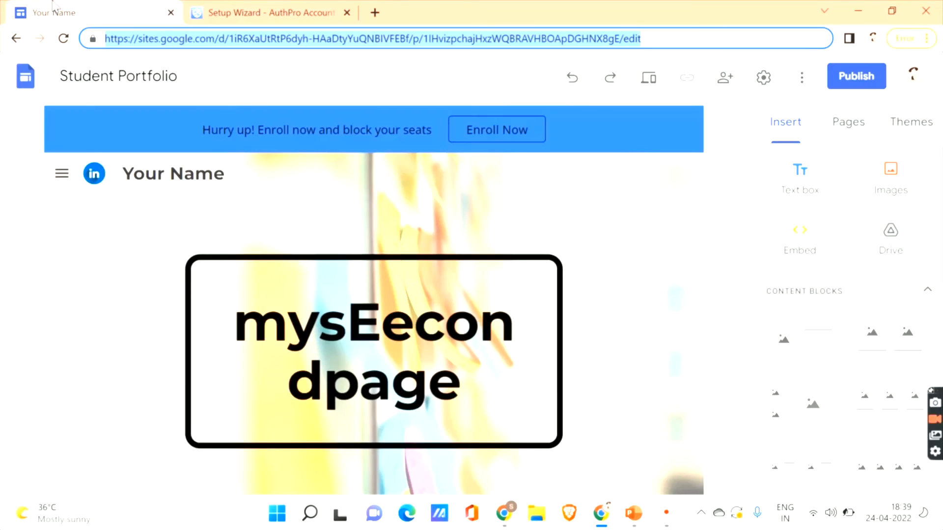
# - Add a page named 'members area' and move it to the bottom of the page list
pyautogui.click(862, 135)
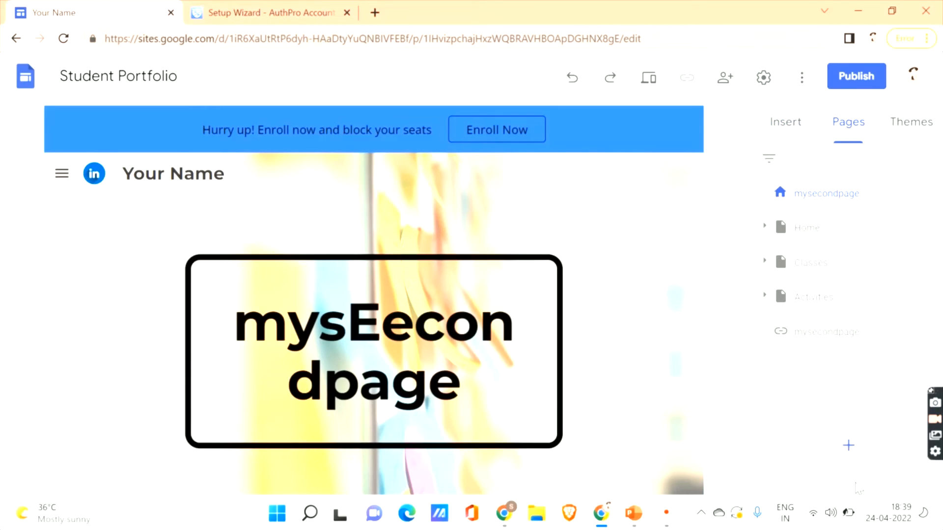
pyautogui.click(847, 448)
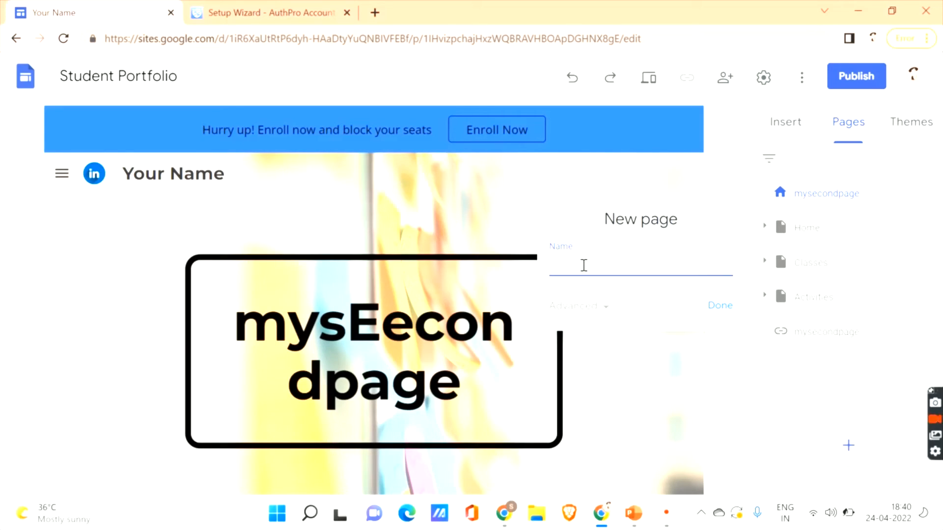
pyautogui.write('members area')
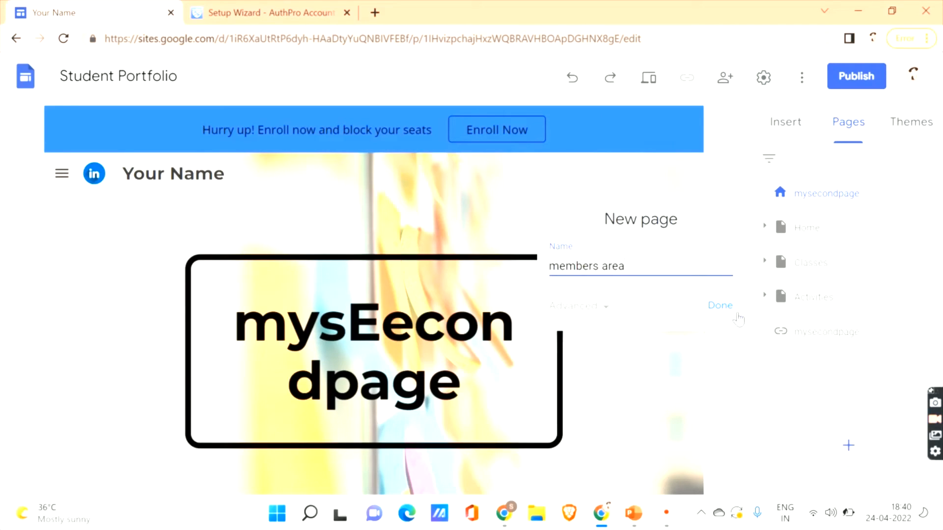
pyautogui.click(720, 307)
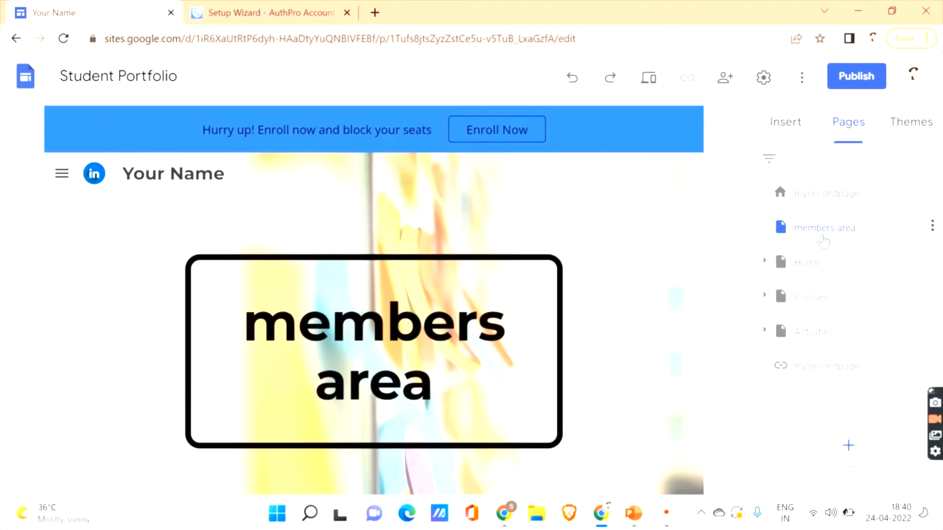
pyautogui.moveTo(824, 239); pyautogui.dragTo(830, 388)
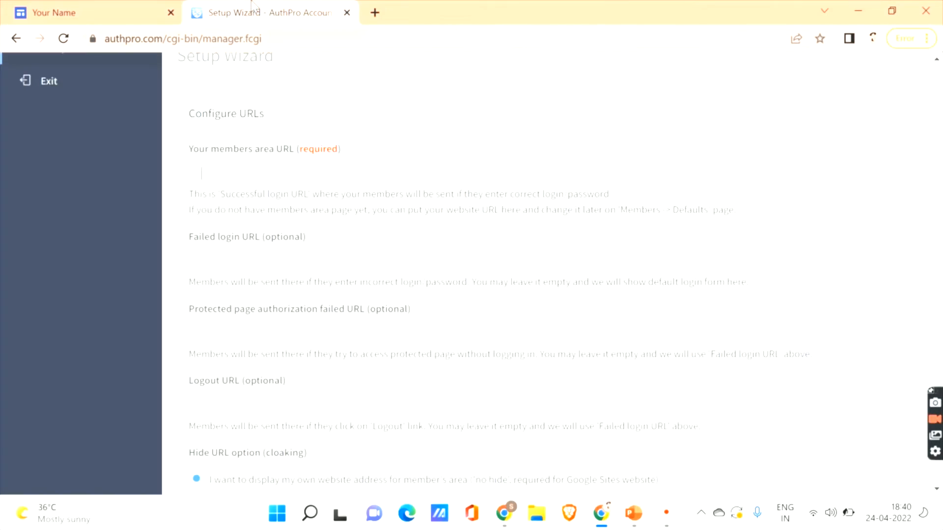
# - Copy the members area page's address into AuthPro's Configure URLs form
pyautogui.click(255, 9)
pyautogui.click(69, 10)
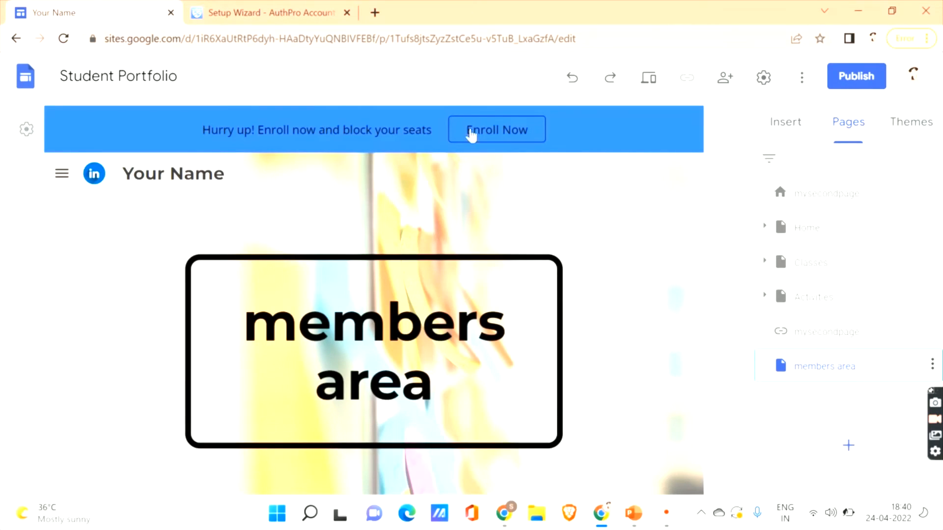
pyautogui.click(296, 41)
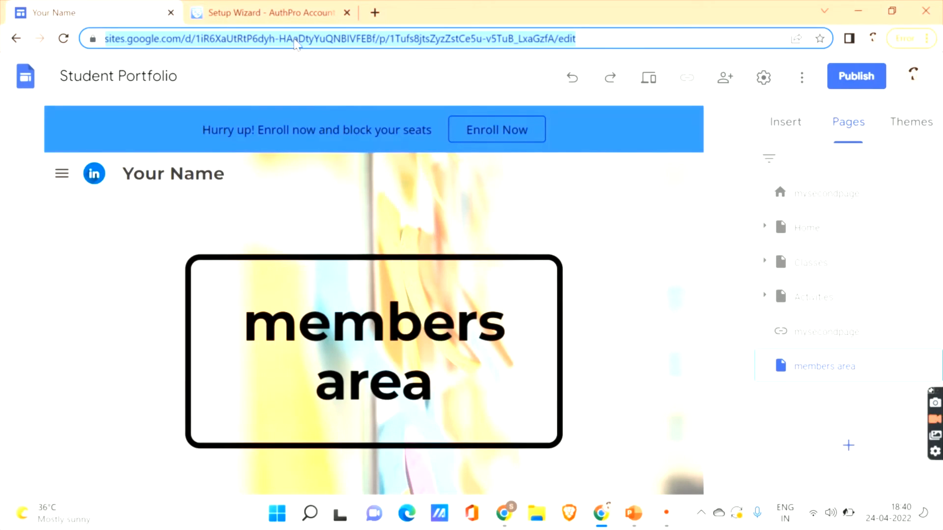
pyautogui.click(280, 10)
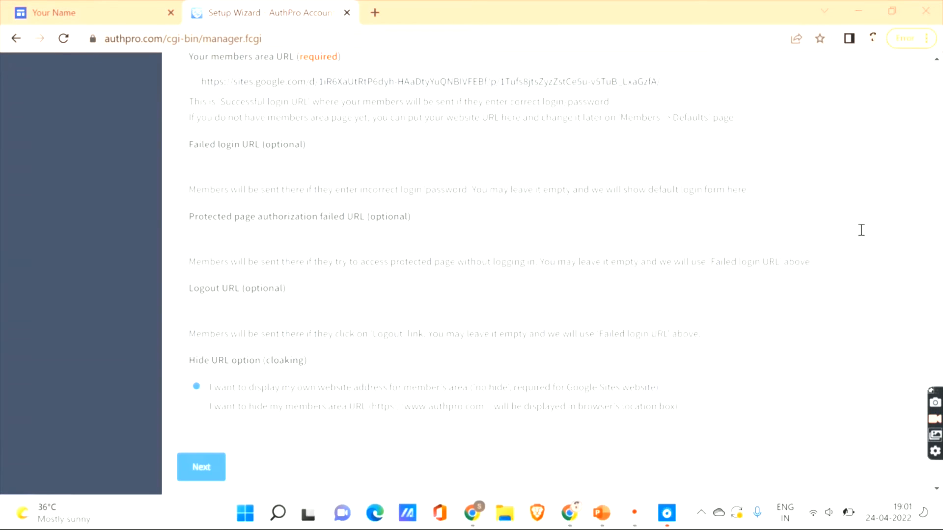
# - Enter the Google Sites page URL as AuthPro's members area URL and go to the next wizard step
pyautogui.moveTo(937, 179); pyautogui.dragTo(939, 78)
pyautogui.moveTo(942, 113); pyautogui.dragTo(942, 121)
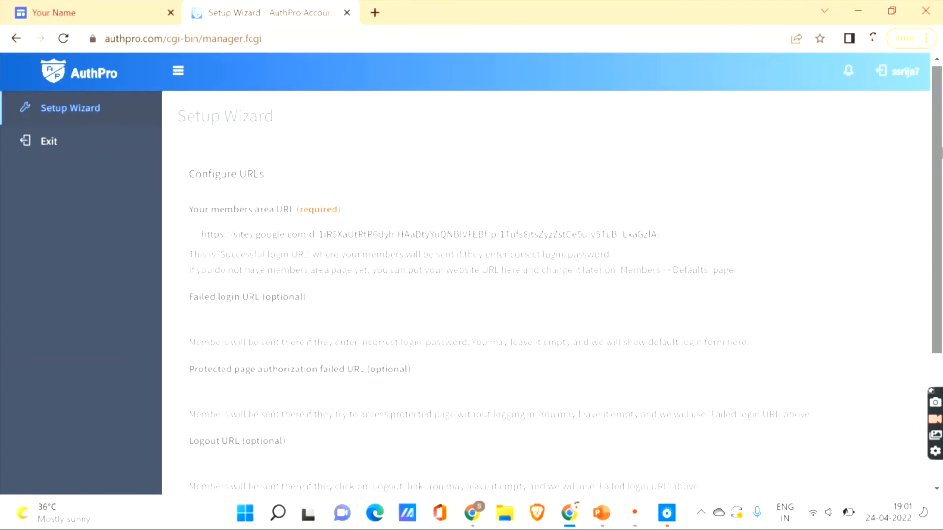
pyautogui.moveTo(941, 169); pyautogui.dragTo(942, 240)
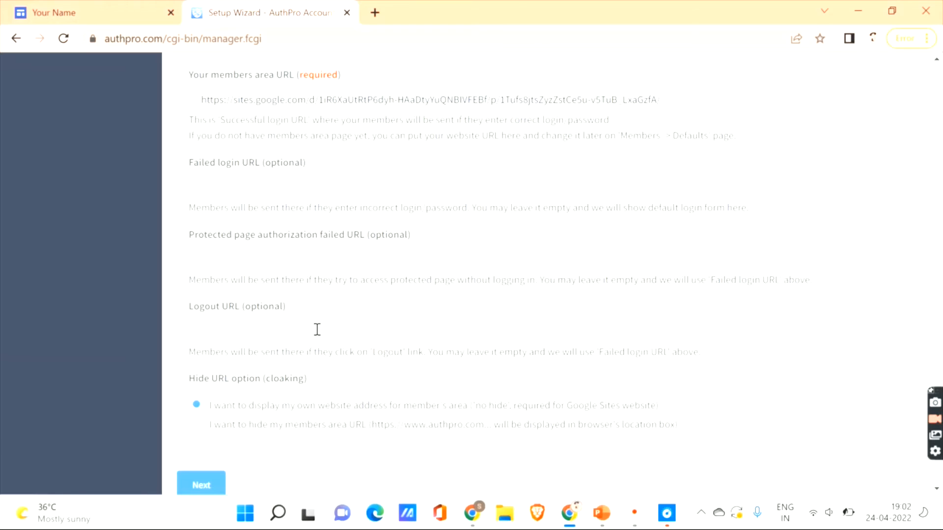
pyautogui.scroll(-1, 941, 361)
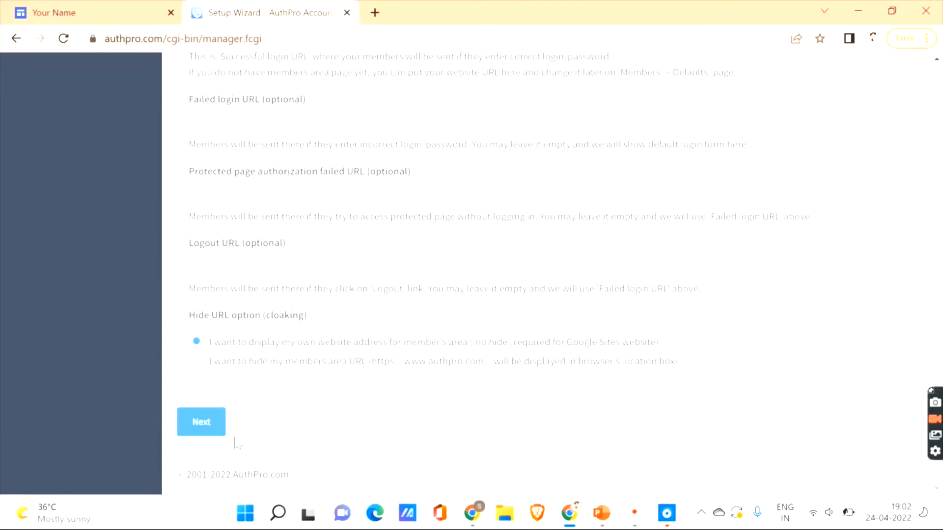
pyautogui.click(208, 425)
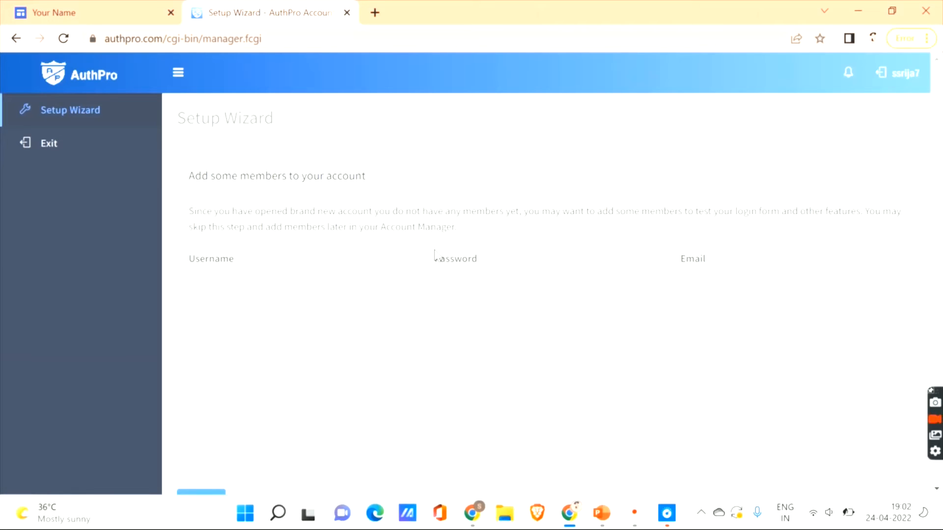
# - Fill in a test username, password and e-mail address in the first member row, then continue
pyautogui.moveTo(942, 151); pyautogui.dragTo(941, 203)
pyautogui.click(317, 226)
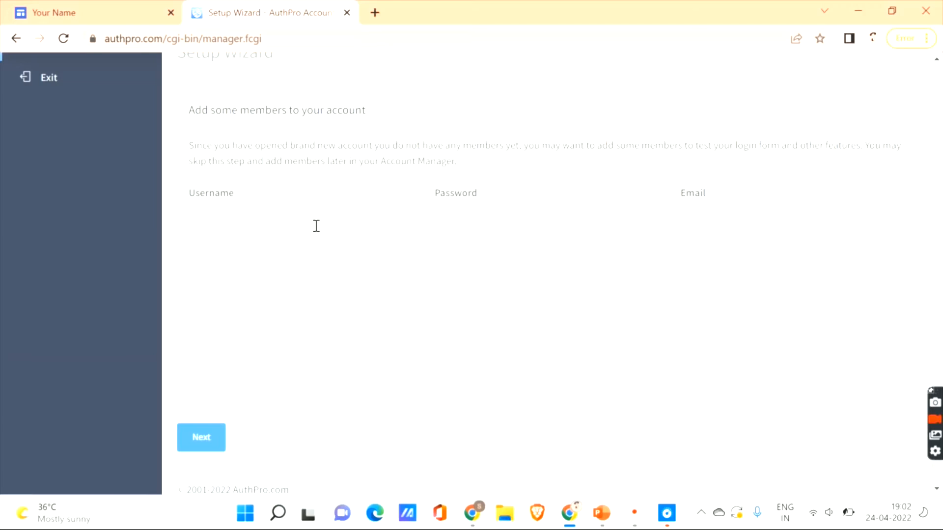
pyautogui.write('ram37')
pyautogui.click(471, 220)
pyautogui.write('12')
pyautogui.write('3456')
pyautogui.click(199, 446)
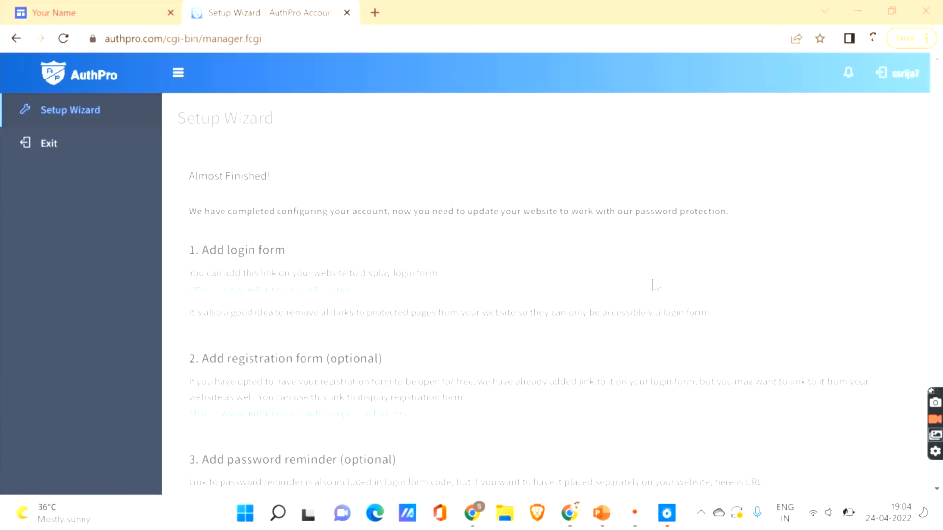
# - Scroll the 'Almost Finished!' instructions down to '6. Ready!' and proceed to the Account Manager
pyautogui.moveTo(940, 185)
pyautogui.mouseDown()
pyautogui.moveTo(942, 223)
pyautogui.moveTo(941, 167)
pyautogui.mouseUp()
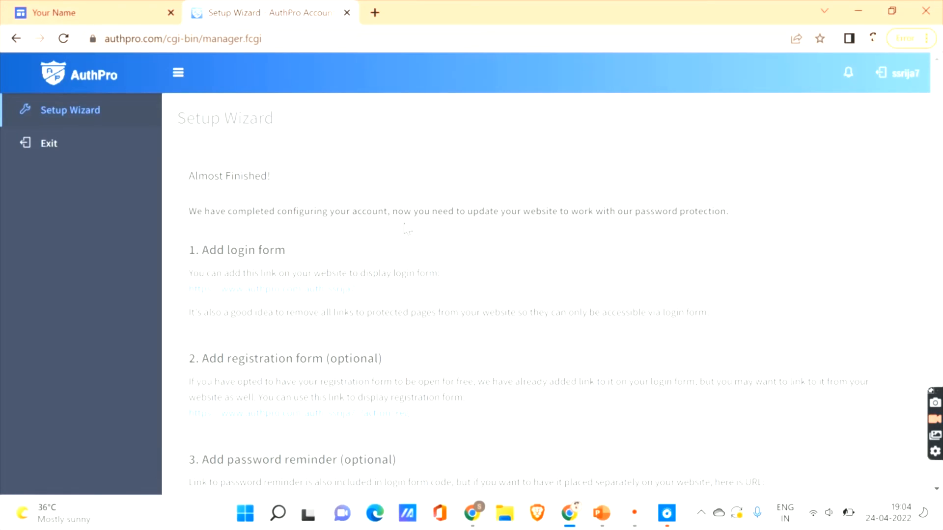
pyautogui.scroll(-2, 936, 242)
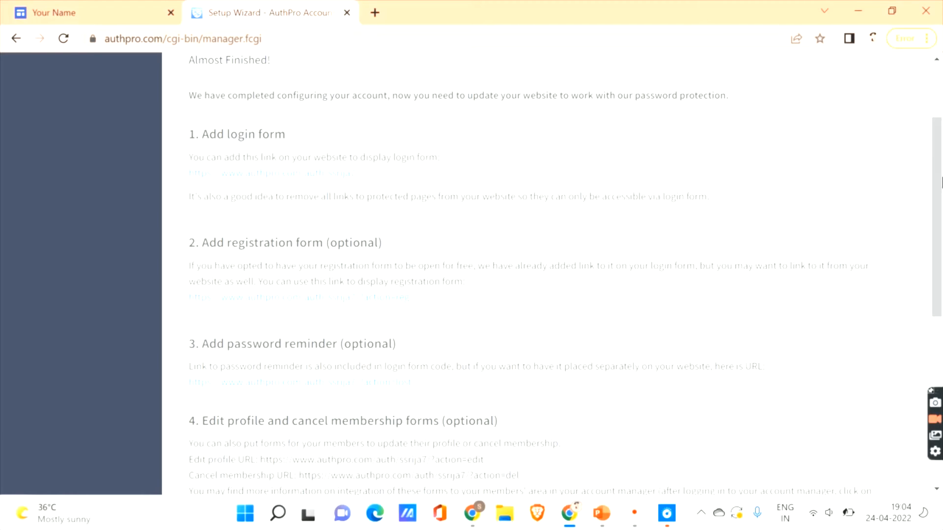
pyautogui.scroll(-2, 941, 235)
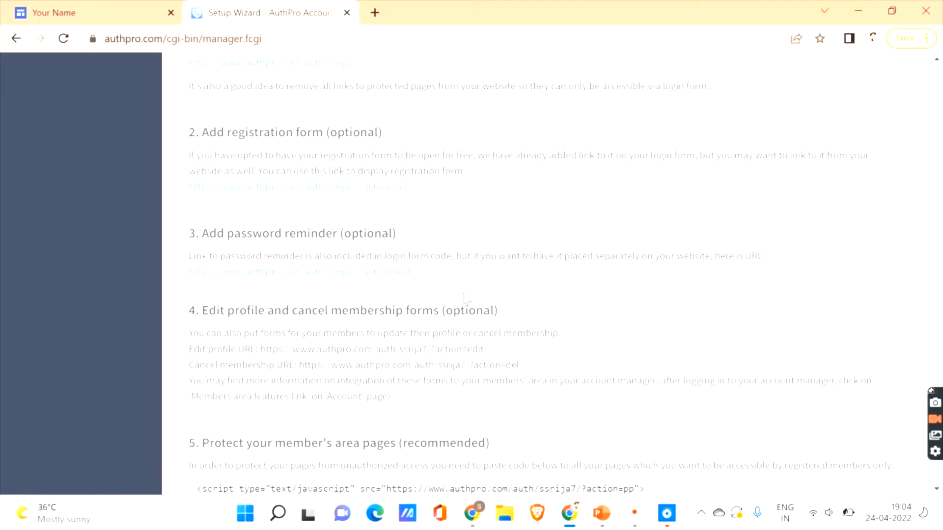
pyautogui.moveTo(941, 277); pyautogui.dragTo(941, 393)
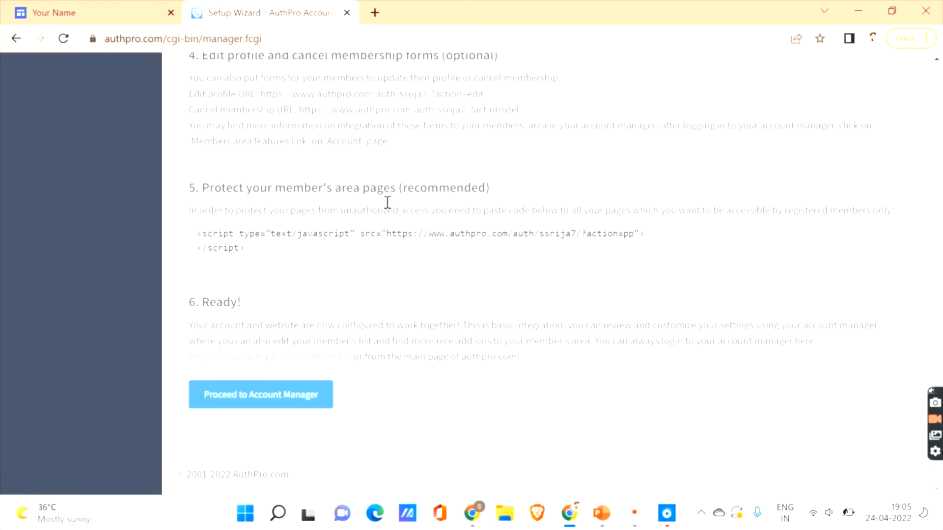
pyautogui.click(281, 396)
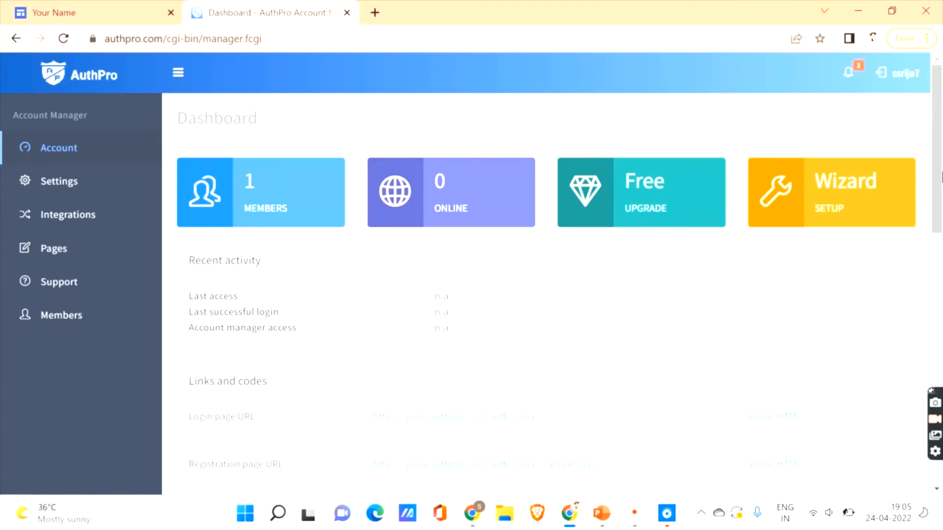
# - Copy the Login page URL from the Dashboard's Links and codes and return to the 'Your Name' tab
pyautogui.scroll(-1, 937, 147)
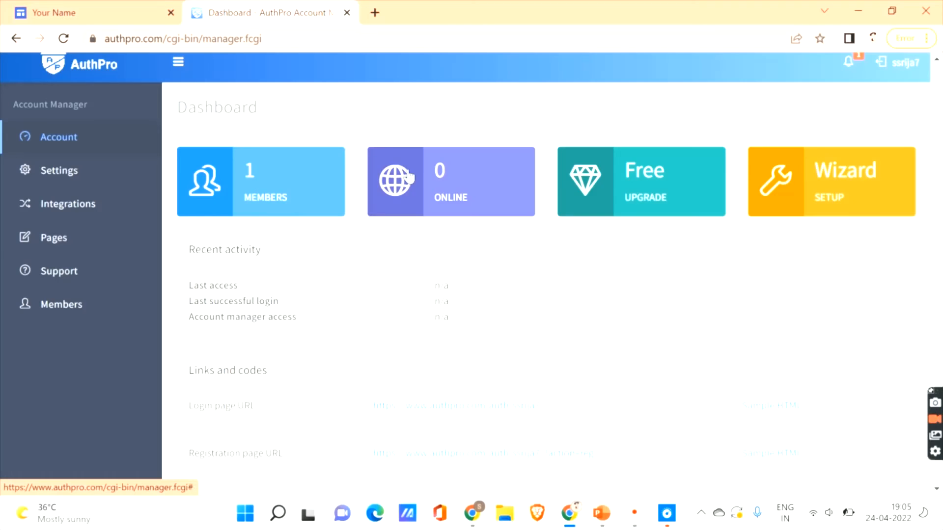
pyautogui.scroll(-3, 937, 197)
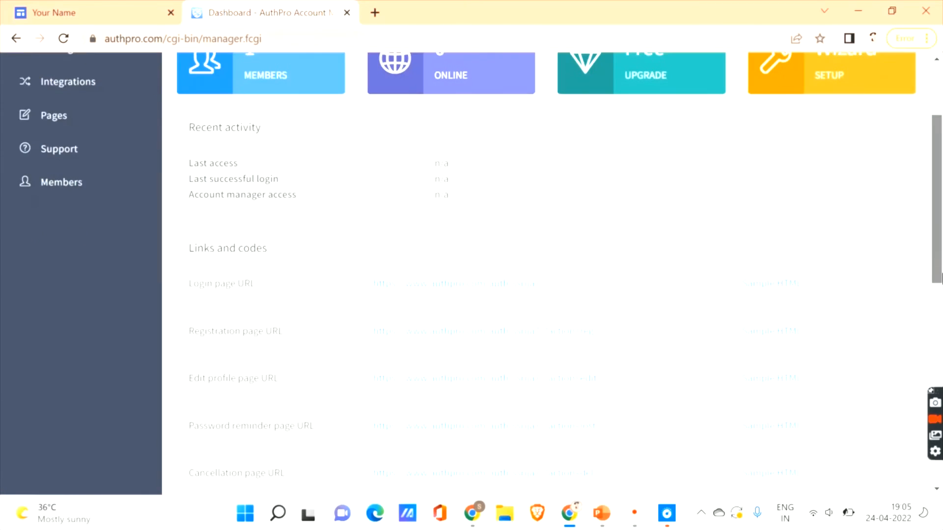
pyautogui.scroll(-2, 552, 275)
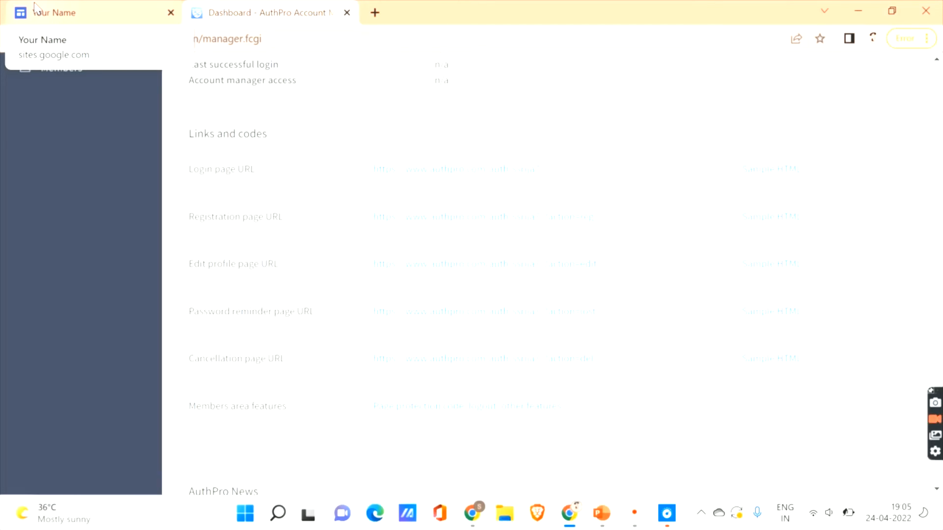
pyautogui.moveTo(372, 170); pyautogui.dragTo(546, 177)
pyautogui.hotkey('ctrl', 'c')
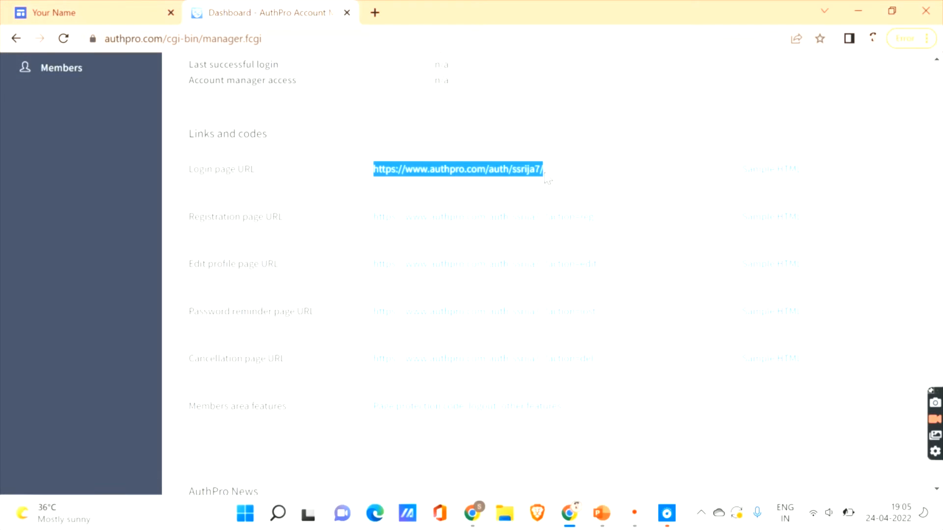
pyautogui.click(98, 13)
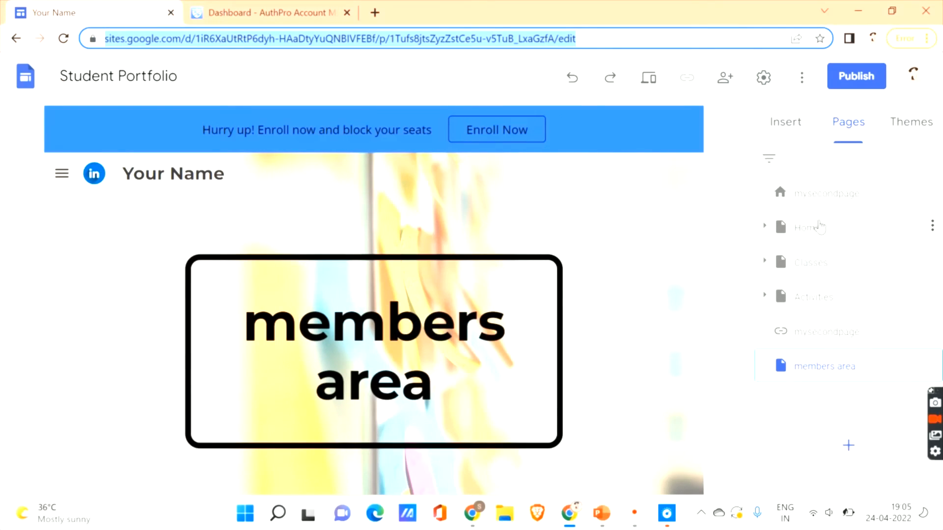
# - Use the Home page's three-dot menu to choose Make homepage, replacing mysecondpage
pyautogui.click(806, 198)
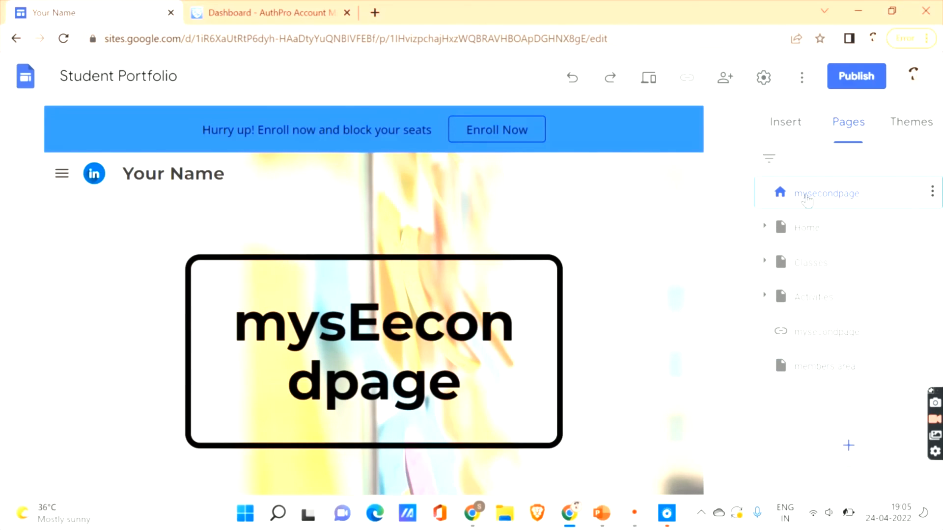
pyautogui.click(788, 223)
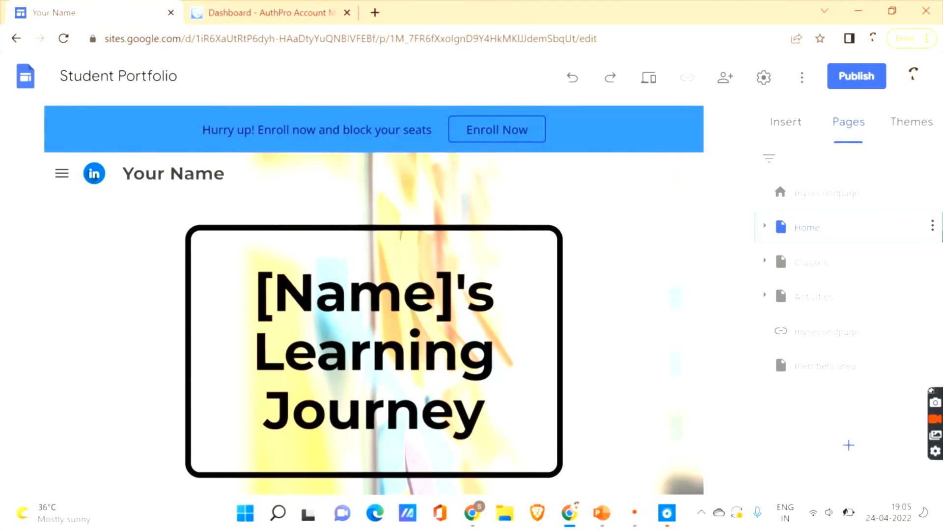
pyautogui.click(932, 226)
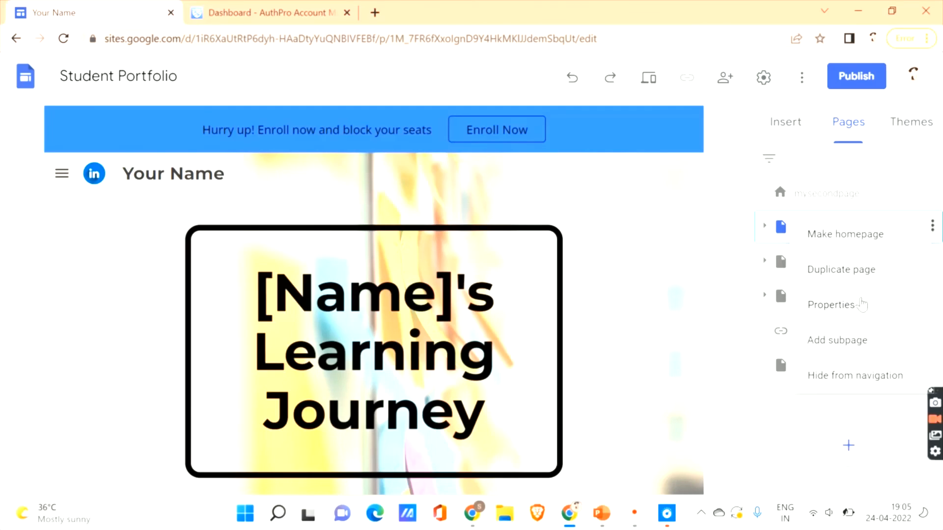
pyautogui.click(860, 237)
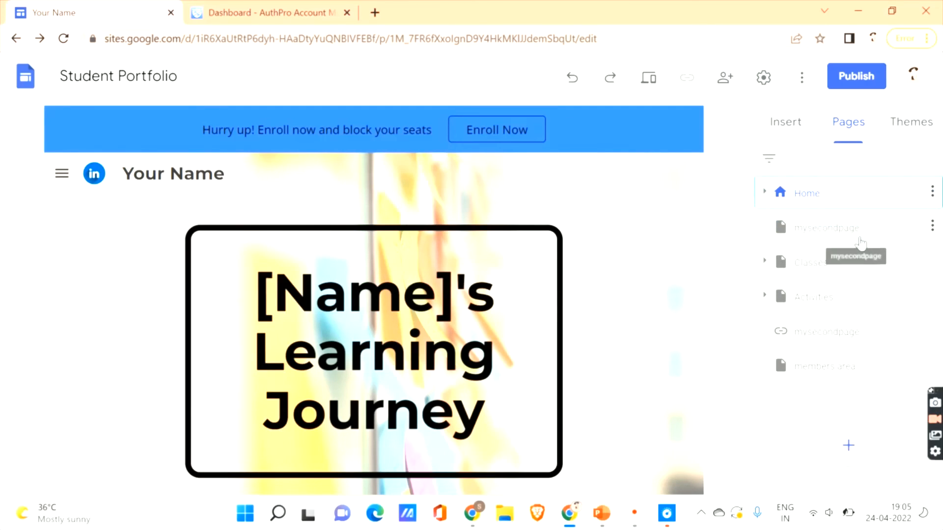
pyautogui.scroll(-5, 737, 330)
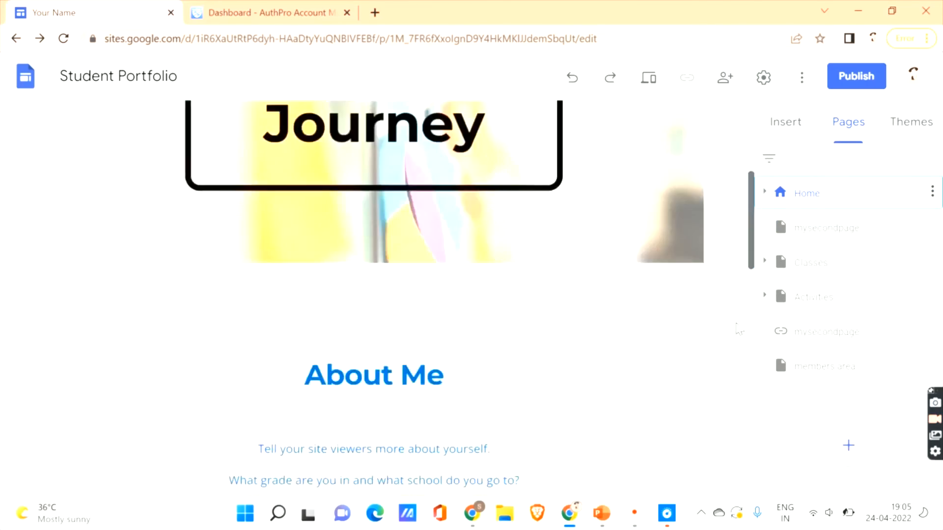
pyautogui.scroll(-10, 739, 330)
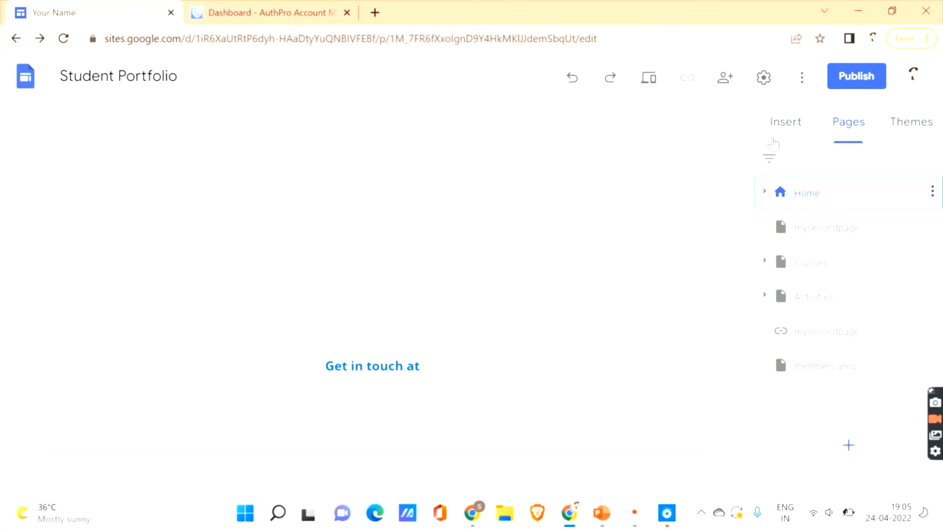
# - Embed the copied AuthPro login page URL on the page and select the inserted login form
pyautogui.click(777, 129)
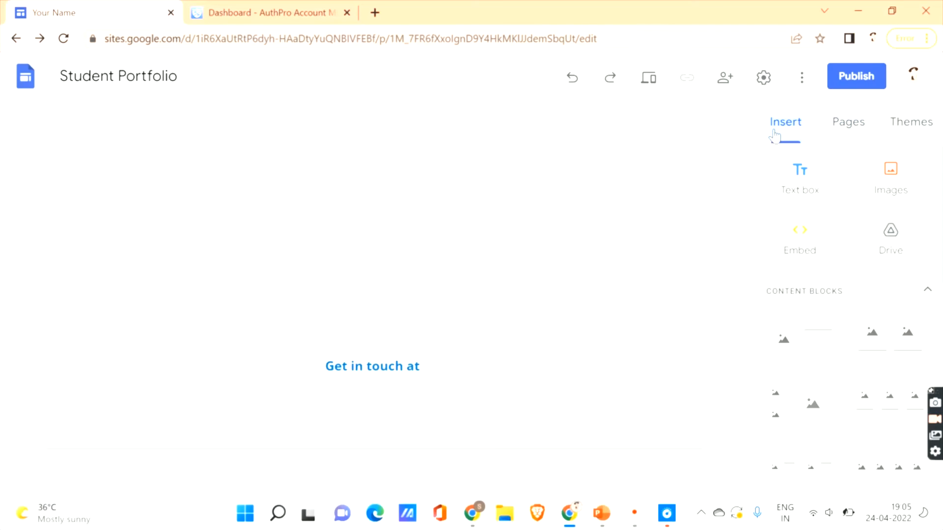
pyautogui.click(799, 241)
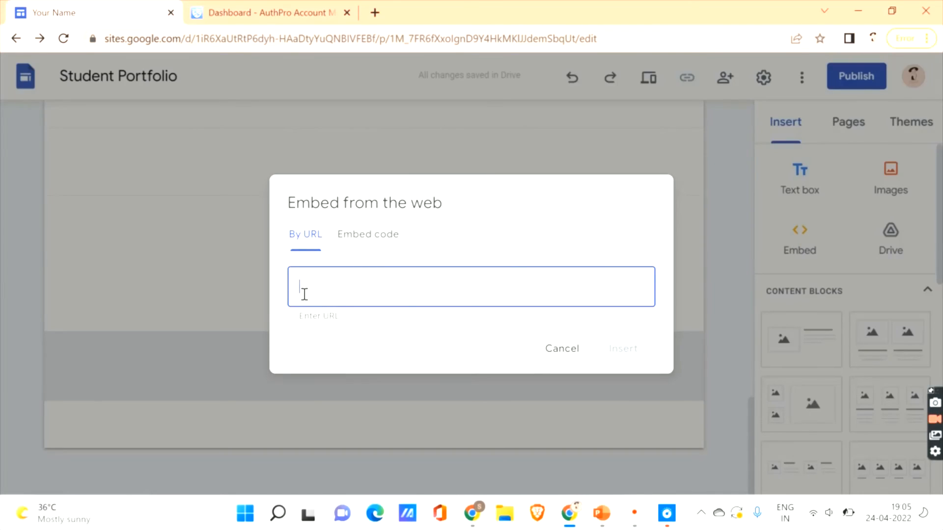
pyautogui.hotkey('ctrl', 'v')
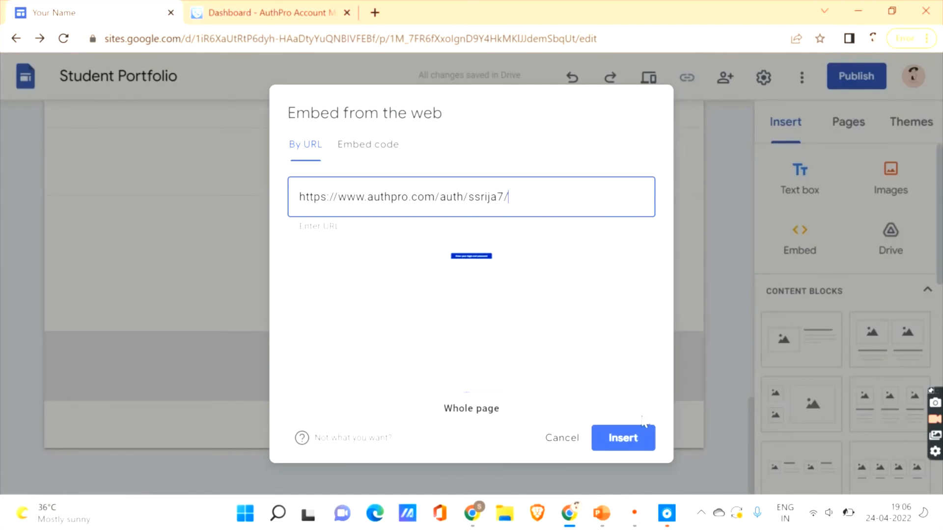
pyautogui.click(627, 442)
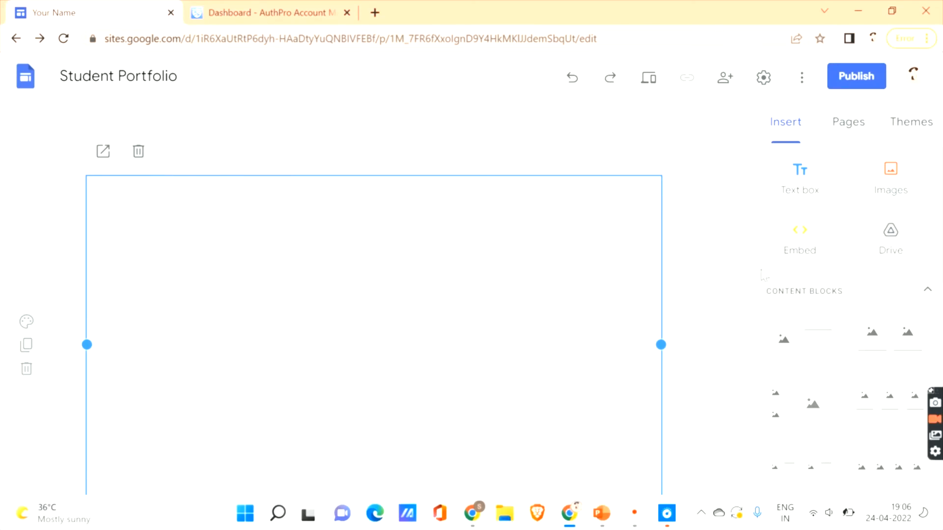
pyautogui.scroll(-4, 762, 276)
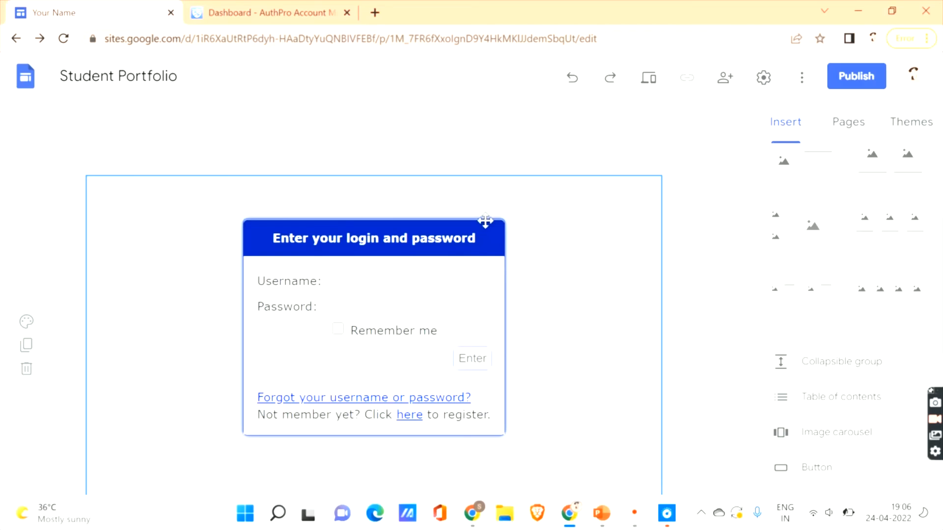
pyautogui.click(353, 291)
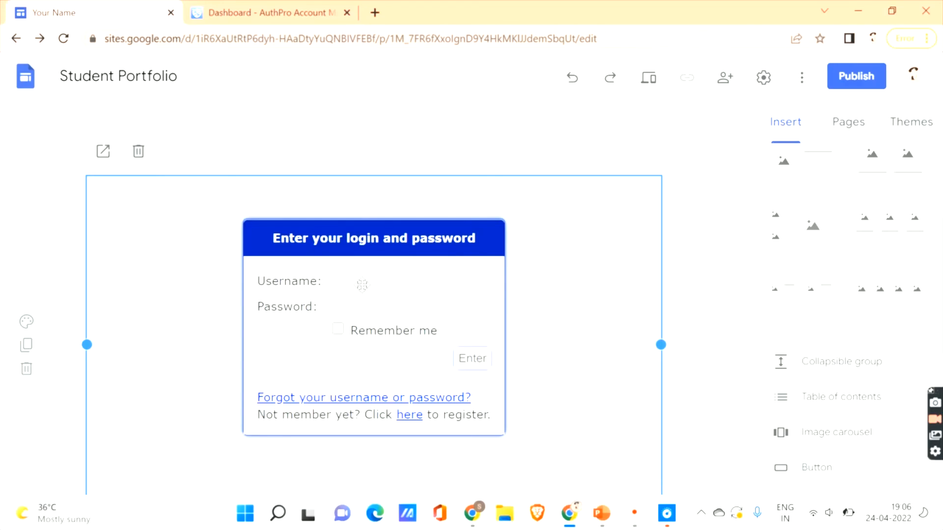
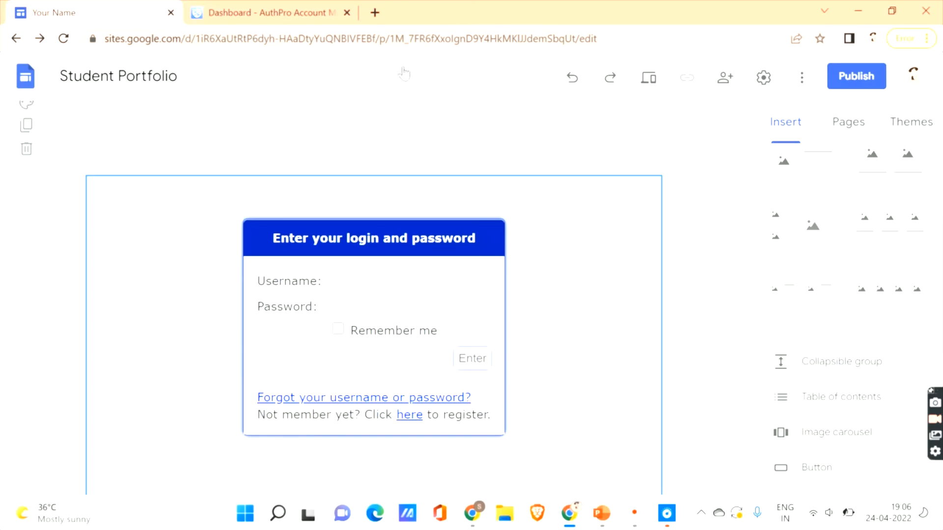
# - Copy the Registration page URL from AuthPro's links and codes, then go back to the Google Sites editor
pyautogui.click(255, 12)
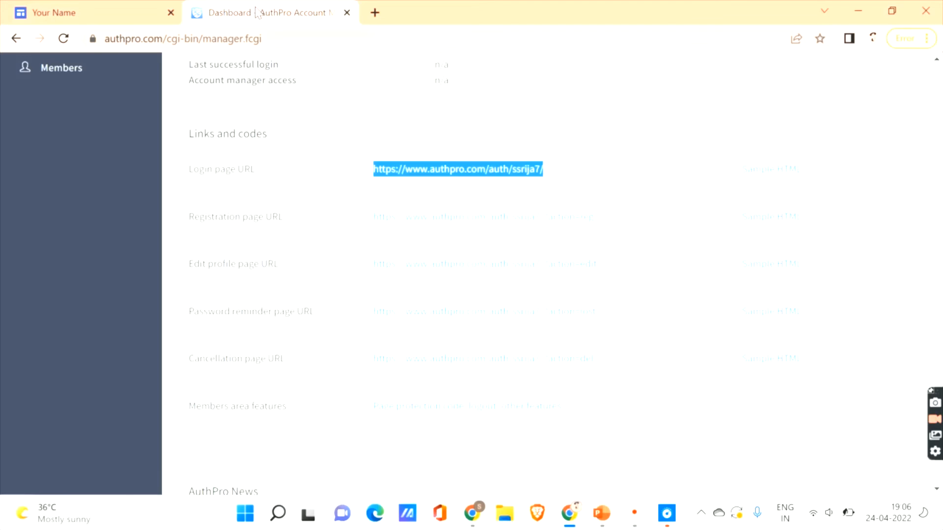
pyautogui.click(345, 169)
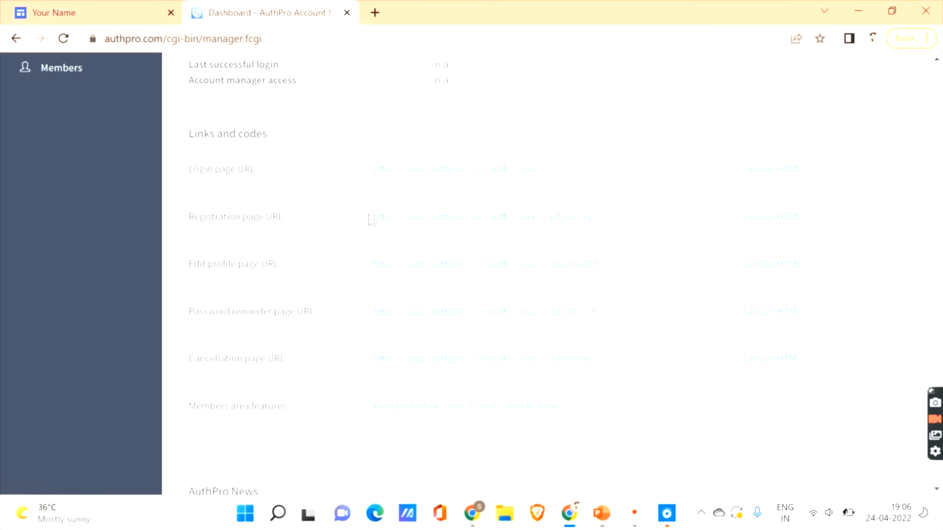
pyautogui.moveTo(369, 220); pyautogui.dragTo(625, 218)
pyautogui.hotkey('ctrl', 'c')
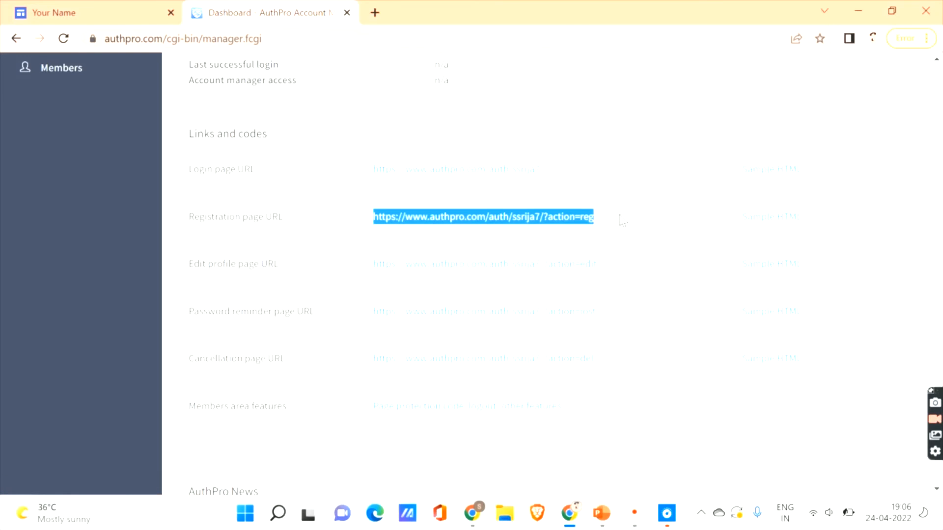
pyautogui.click(85, 7)
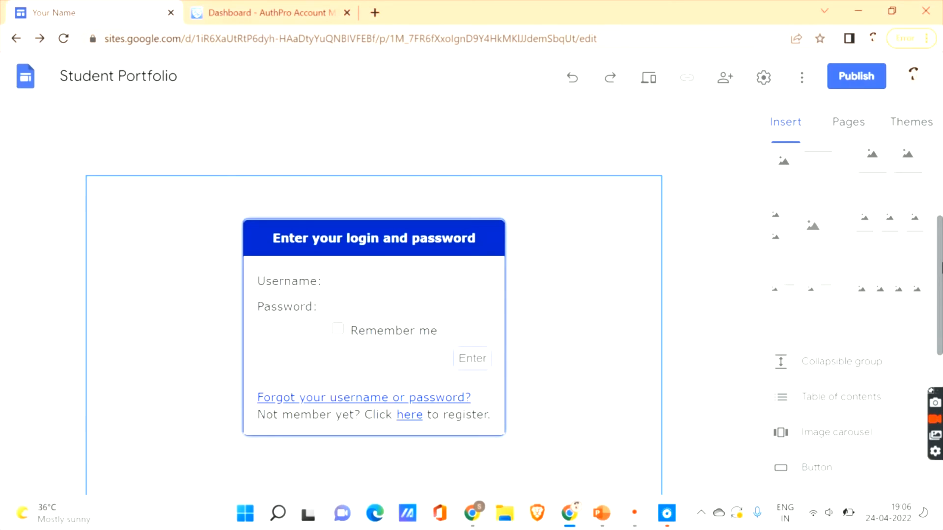
# - Move the login form embed, then embed the pasted AuthPro Registration page URL as a second form
pyautogui.scroll(4, 845, 246)
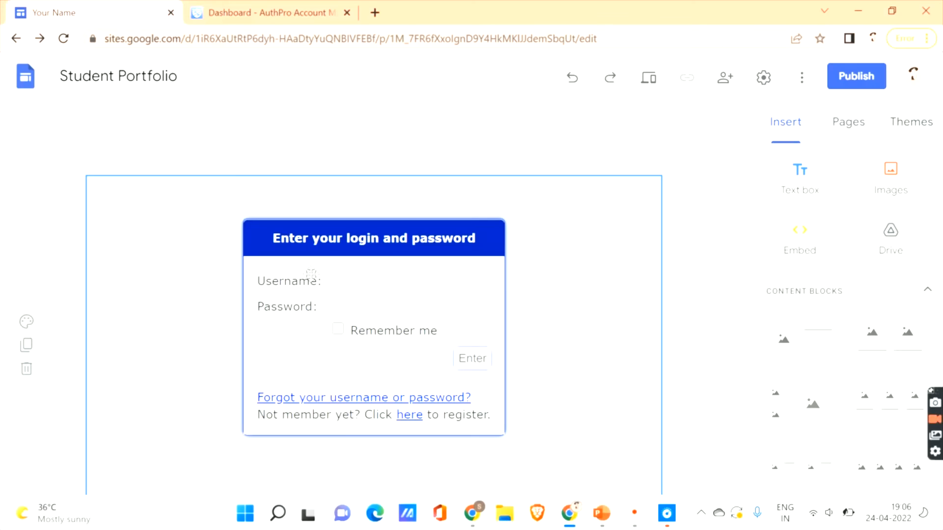
pyautogui.moveTo(651, 147); pyautogui.dragTo(270, 307)
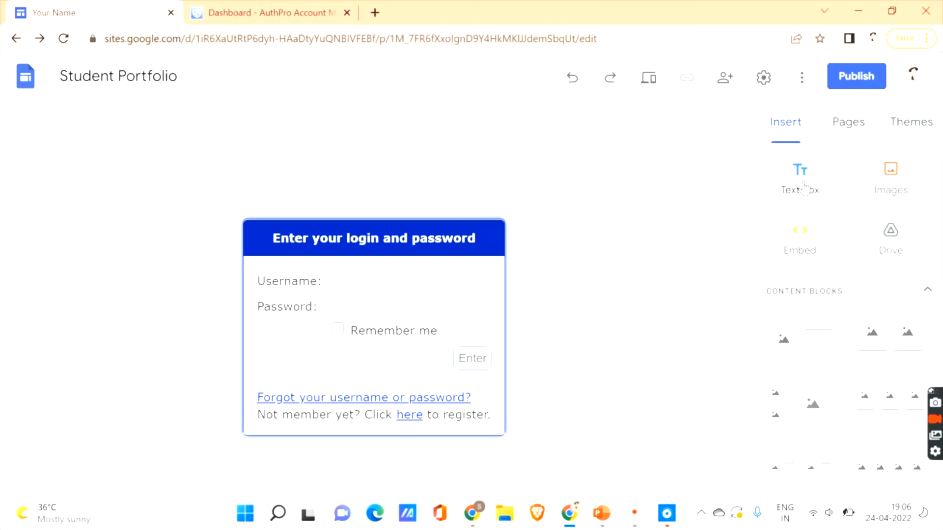
pyautogui.click(791, 253)
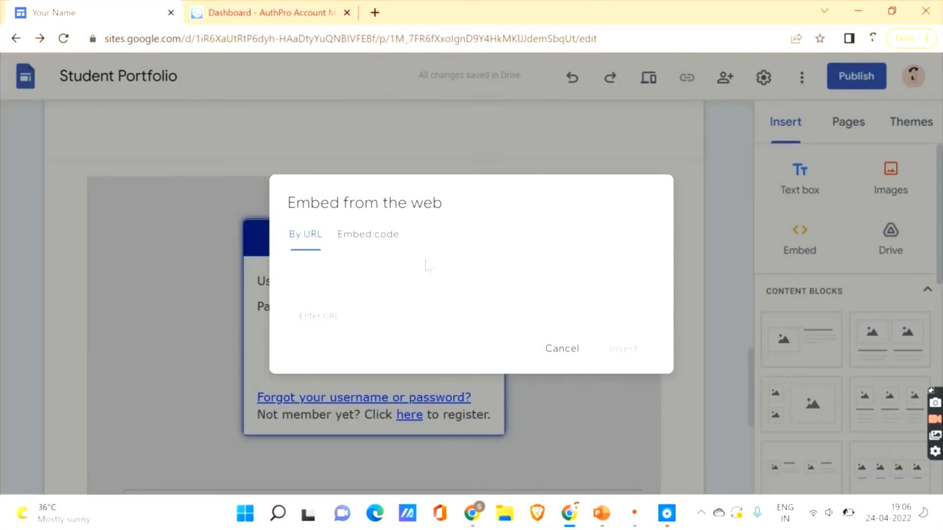
pyautogui.click(430, 295)
pyautogui.hotkey('ctrl', 'v')
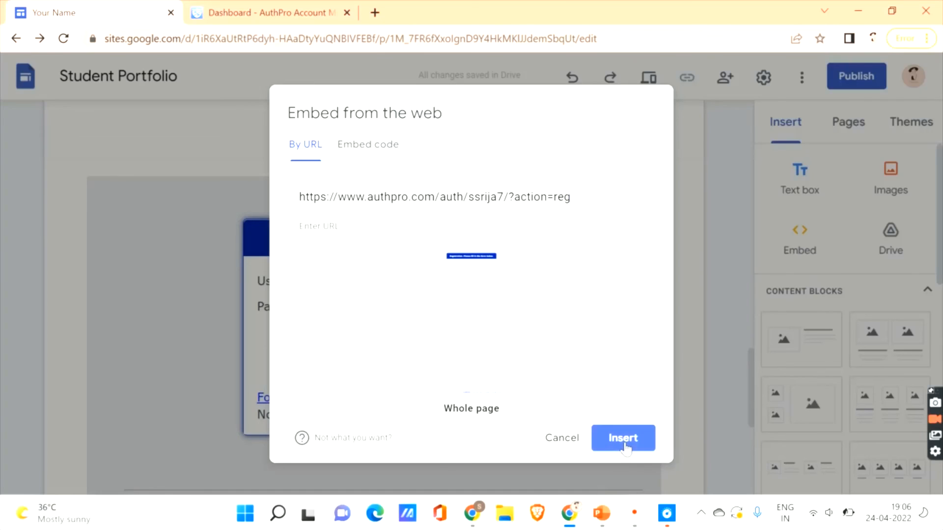
pyautogui.click(623, 438)
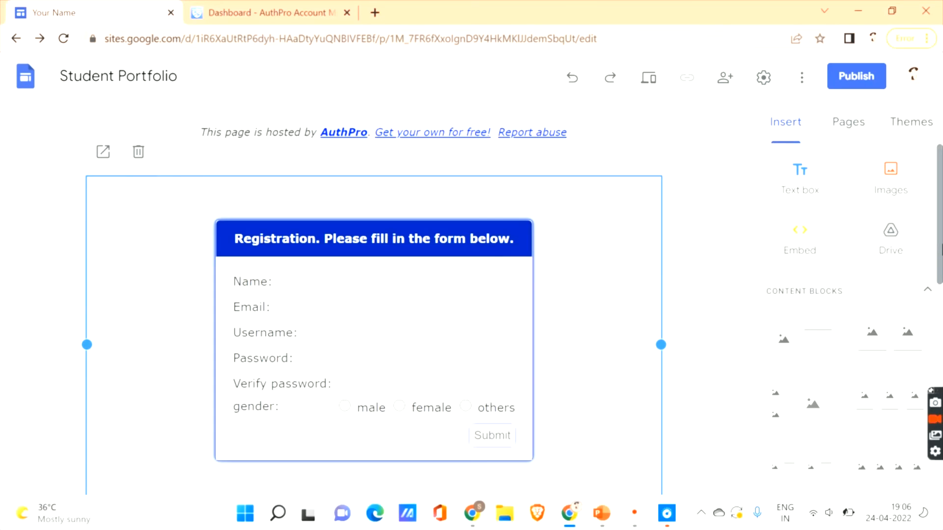
pyautogui.moveTo(941, 257); pyautogui.dragTo(941, 284)
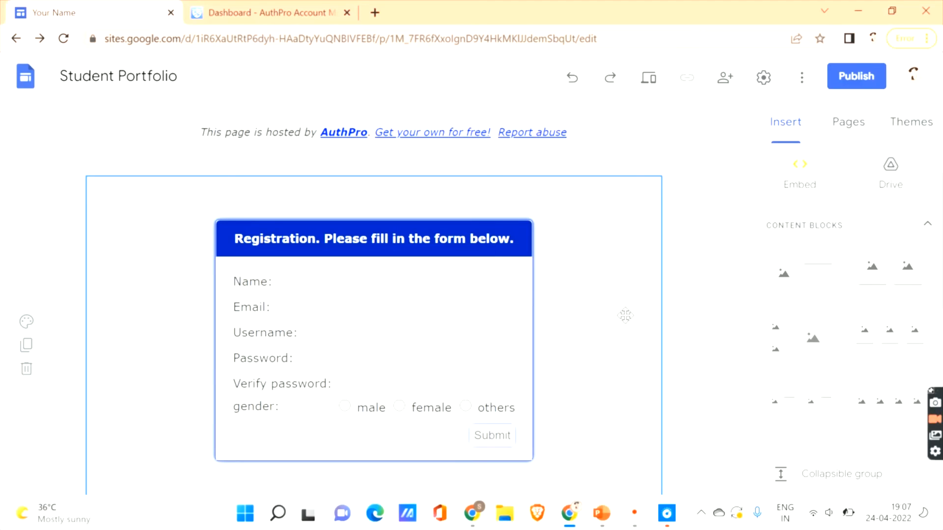
# - Check the AuthPro dashboard, then open the members area page from the site's Pages list
pyautogui.click(199, 9)
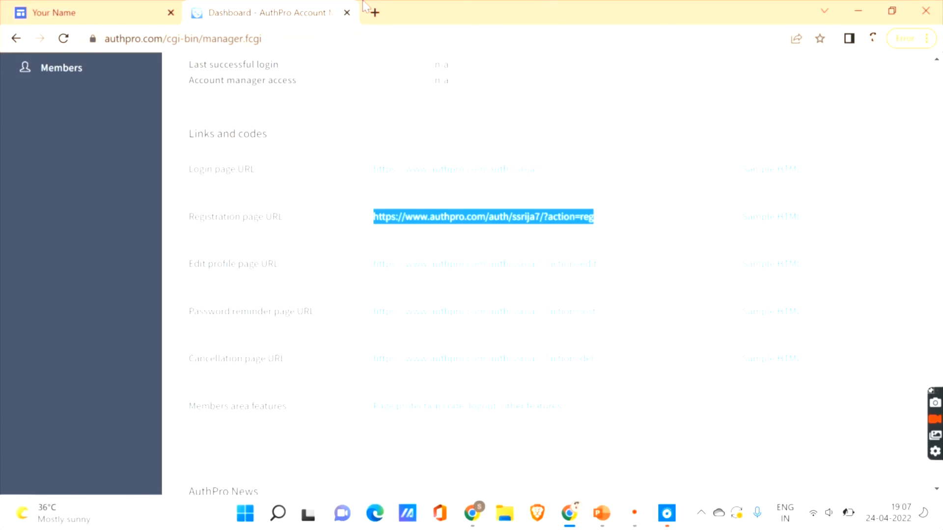
pyautogui.click(4, 7)
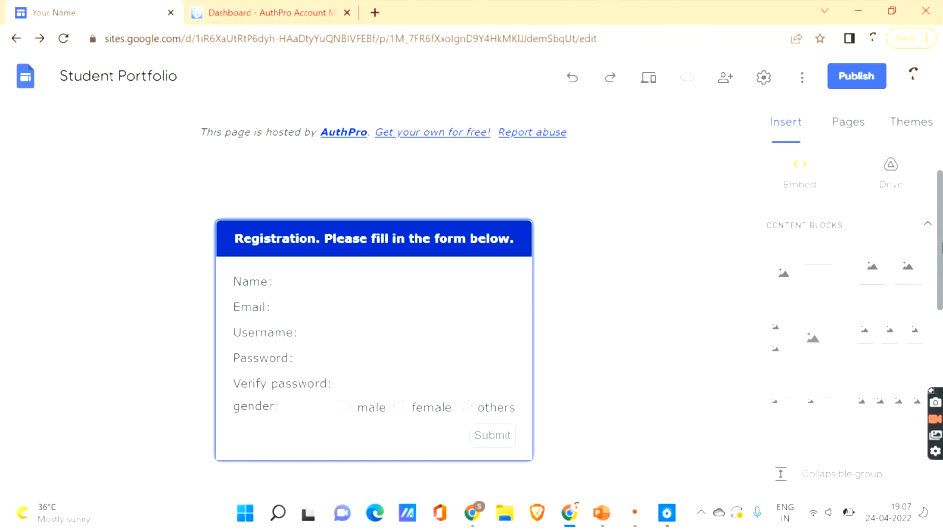
pyautogui.scroll(-5, 825, 130)
pyautogui.scroll(8, 825, 130)
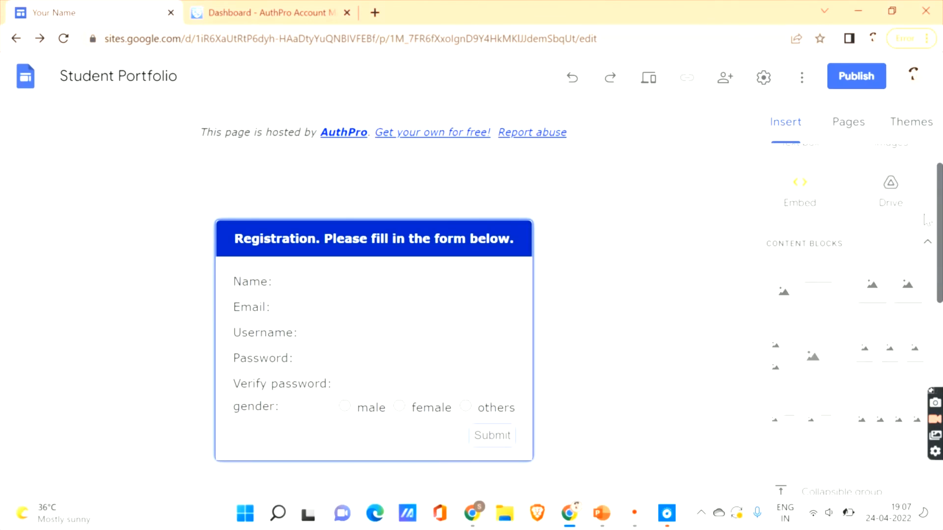
pyautogui.click(828, 129)
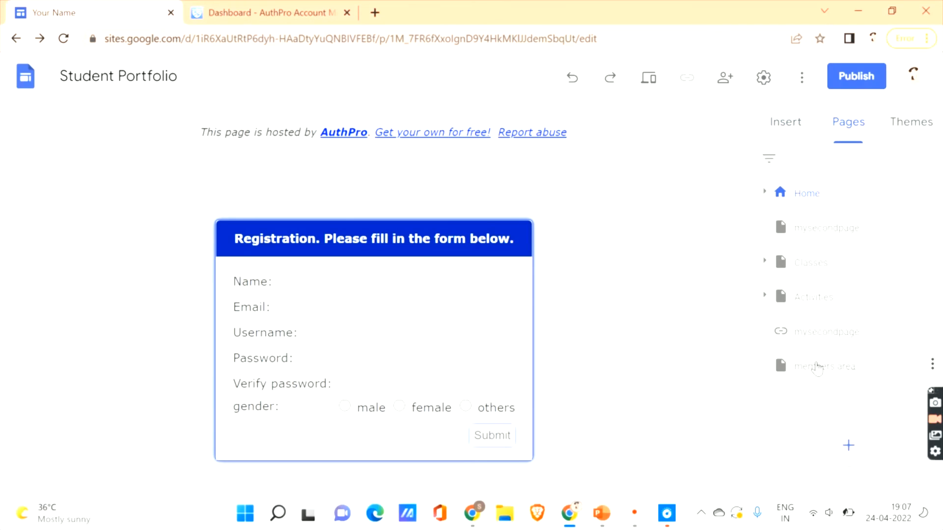
pyautogui.click(817, 367)
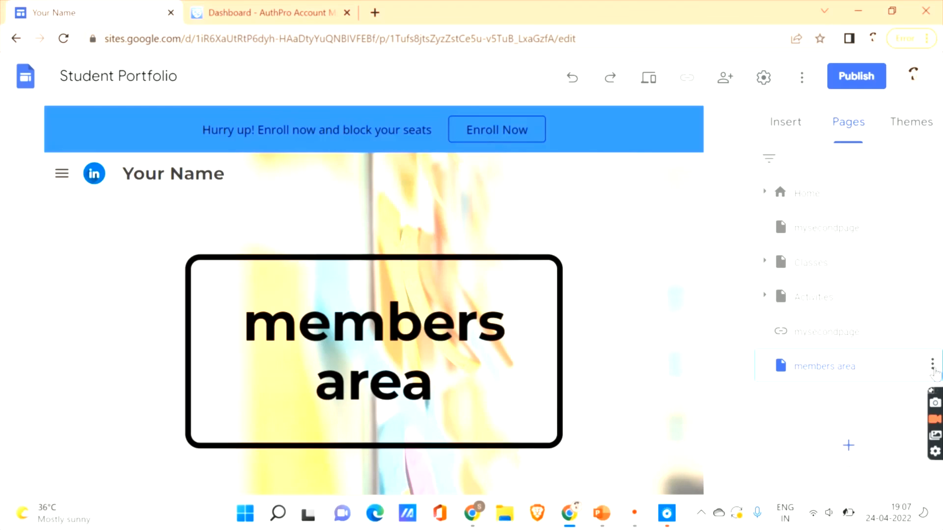
# - Hide the members area page from the site navigation
pyautogui.click(932, 365)
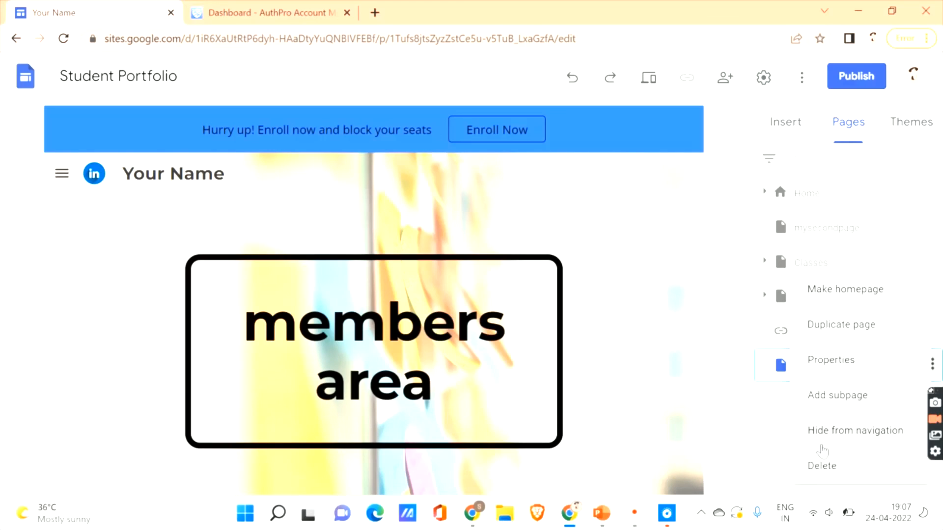
pyautogui.click(830, 431)
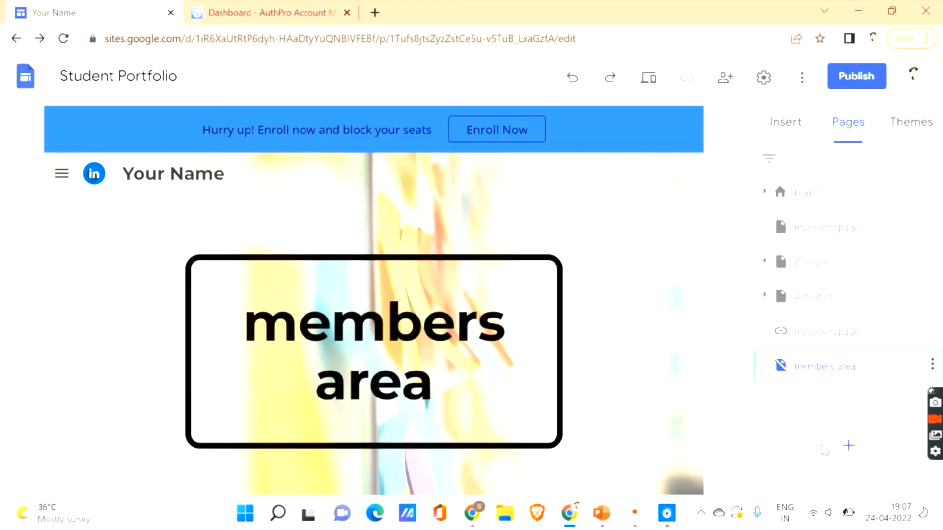
pyautogui.click(229, 11)
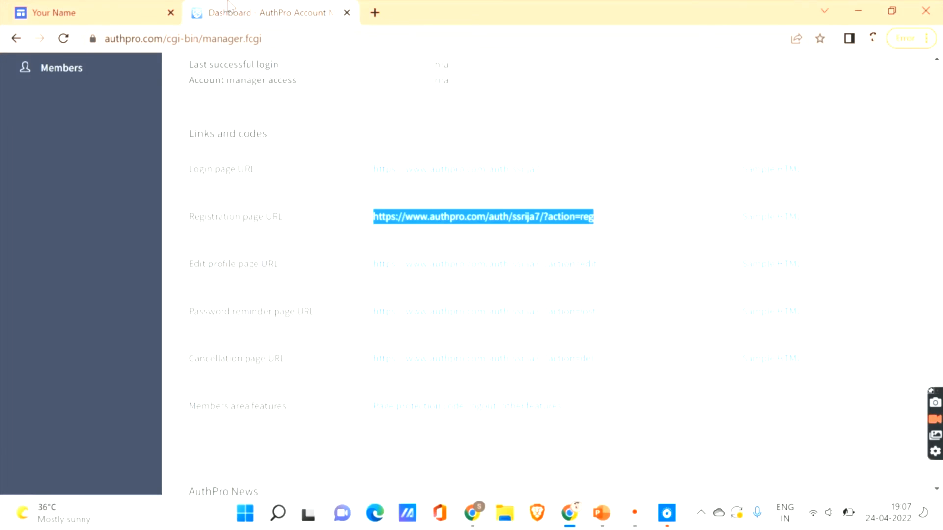
# - Expand Members in AuthPro and review the new-member Defaults settings
pyautogui.scroll(5, 941, 206)
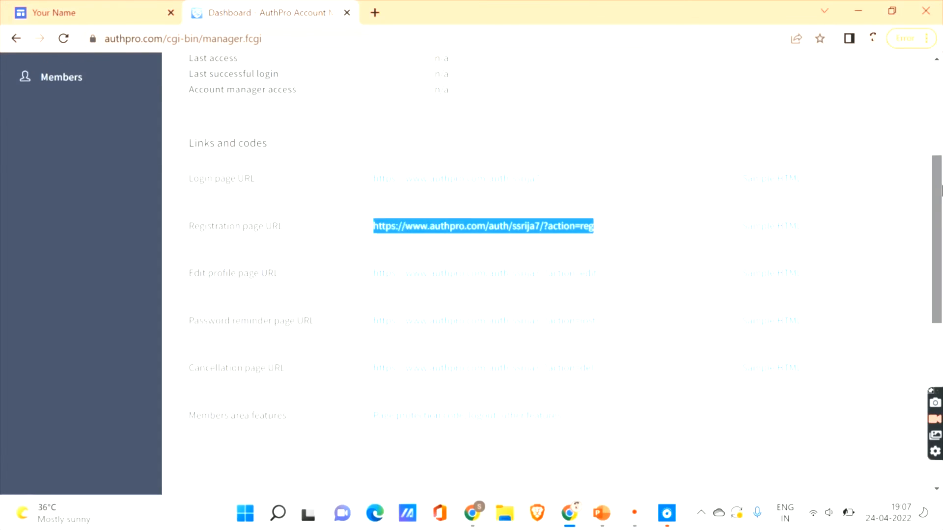
pyautogui.click(46, 322)
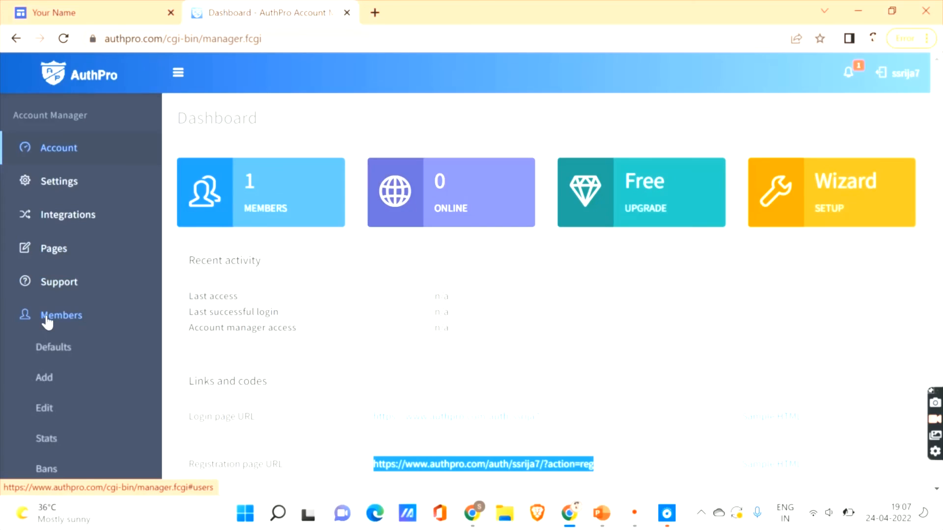
pyautogui.click(71, 351)
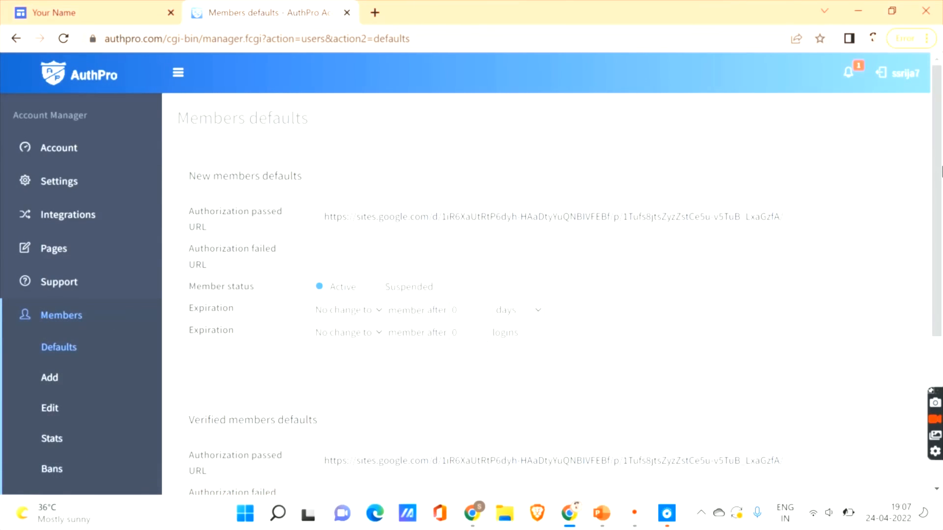
pyautogui.scroll(-4, 937, 305)
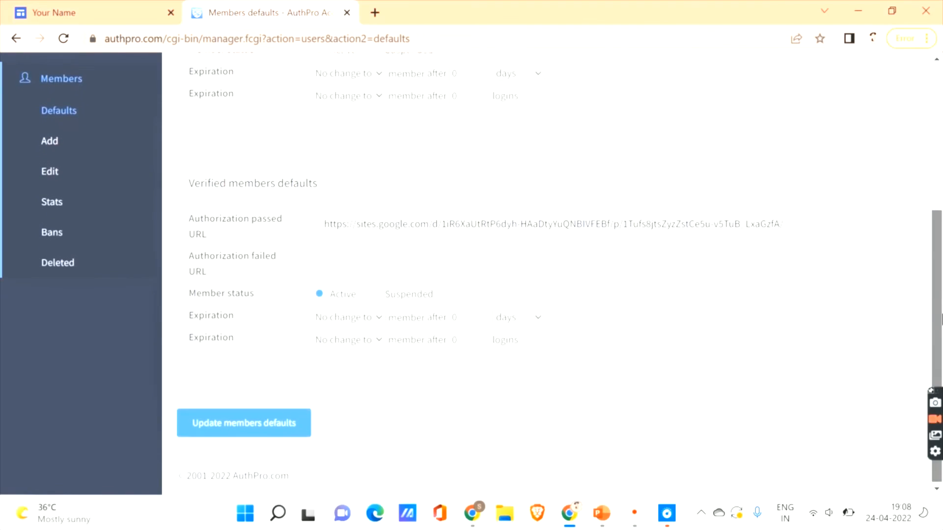
pyautogui.scroll(4, 368, 211)
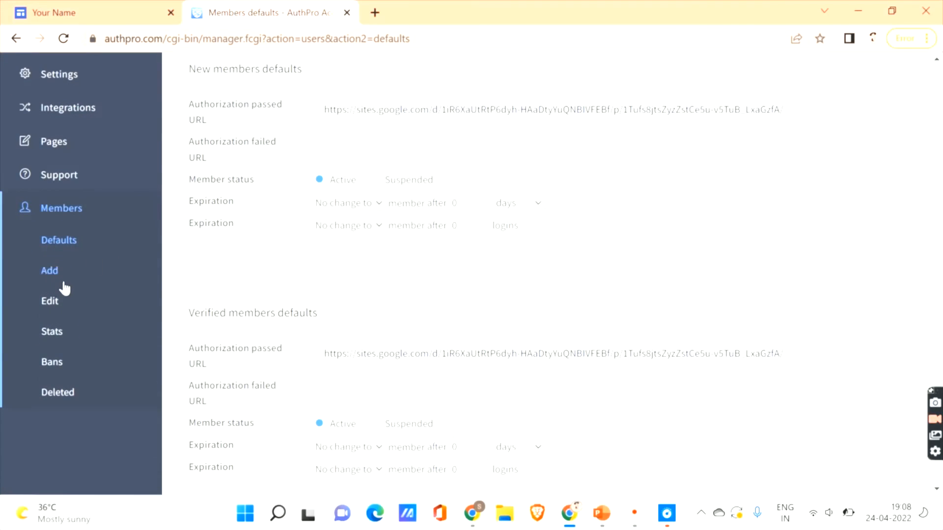
# - Look through the Add and Edit members pages, then open the Members Stats page
pyautogui.click(57, 281)
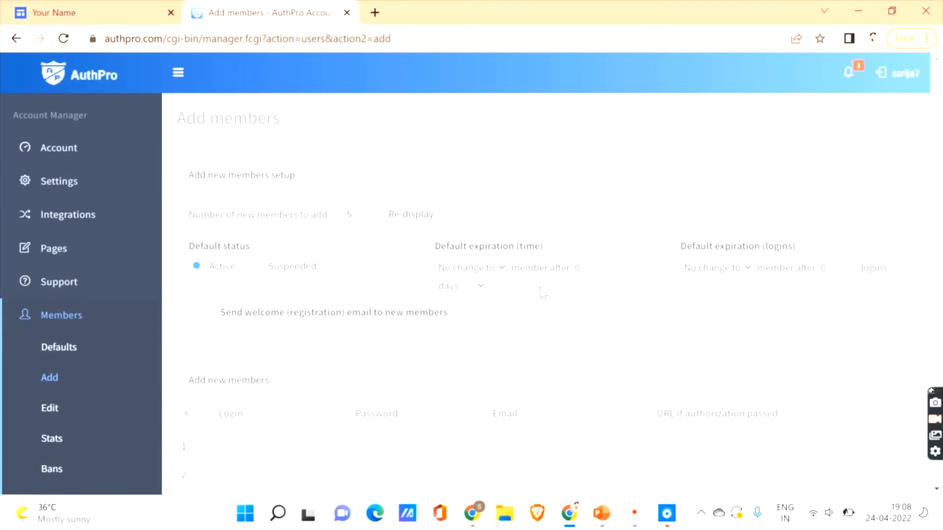
pyautogui.moveTo(941, 145); pyautogui.dragTo(938, 255)
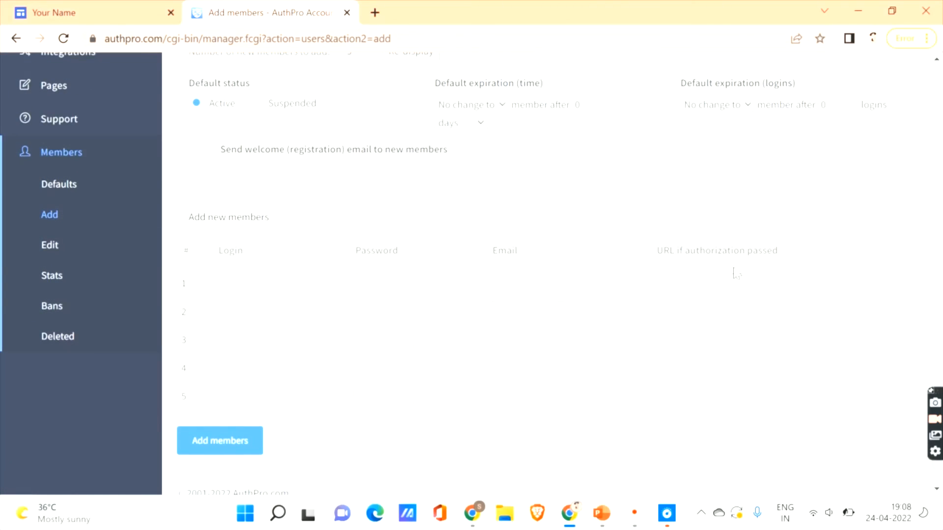
pyautogui.click(42, 245)
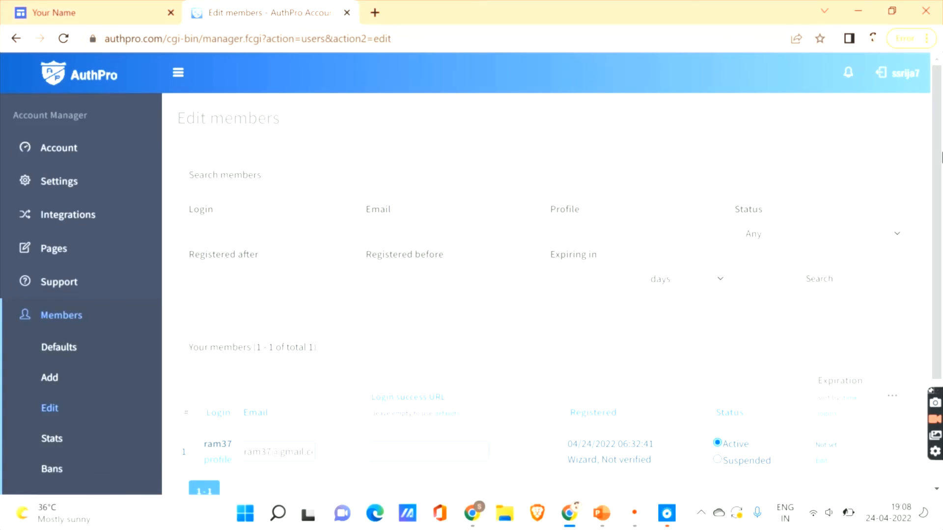
pyautogui.moveTo(942, 147); pyautogui.dragTo(942, 240)
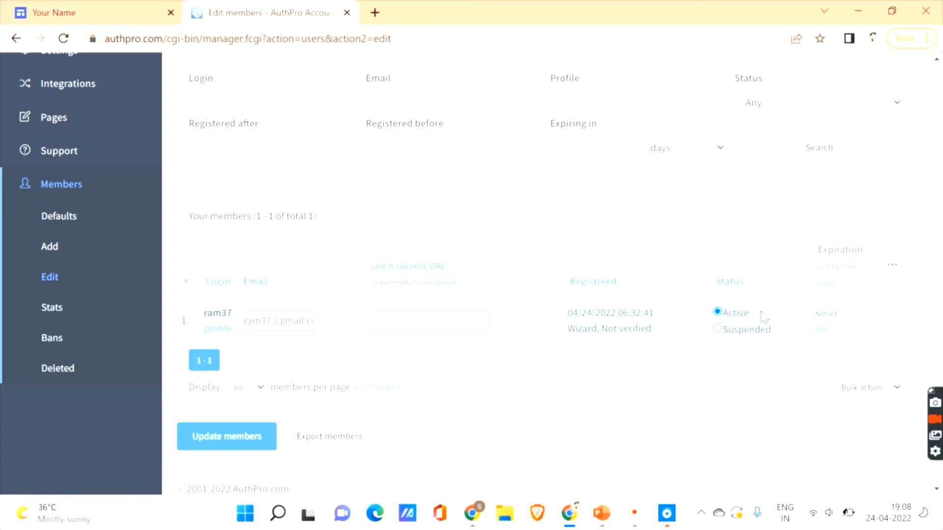
pyautogui.click(45, 308)
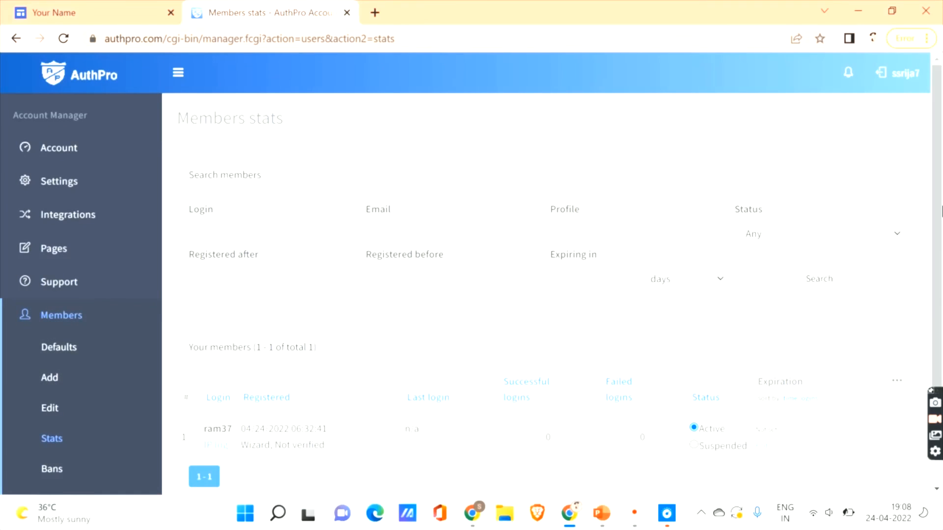
# - Review the Bans settings and the empty Deleted members list, then return to the Student Portfolio editor
pyautogui.scroll(-3, 499, 288)
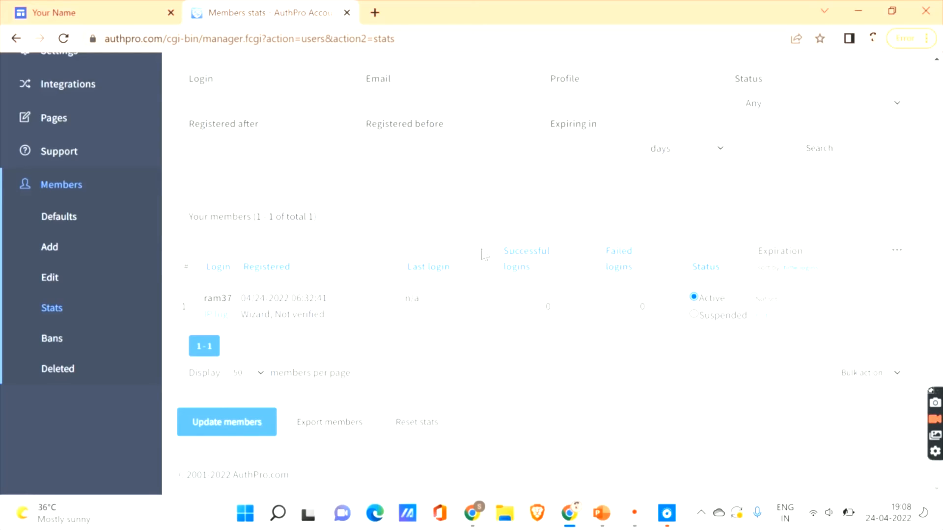
pyautogui.click(61, 342)
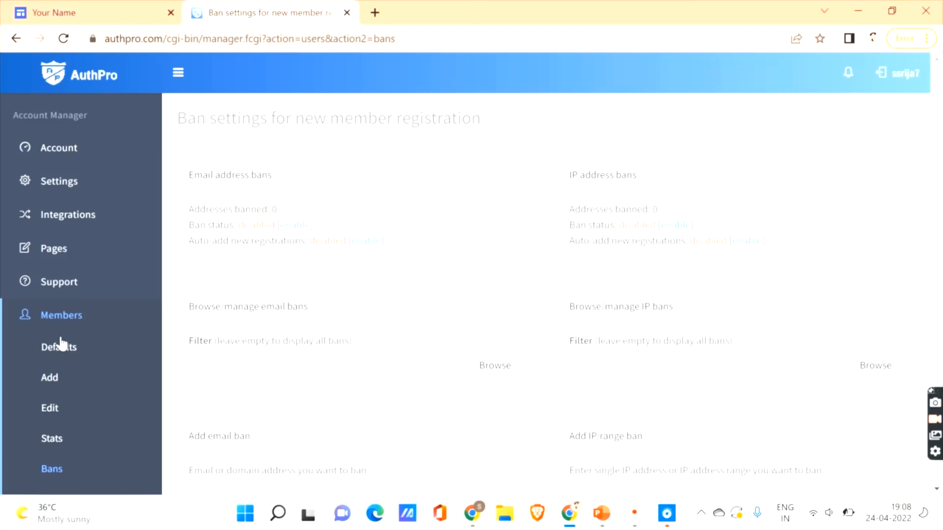
pyautogui.moveTo(941, 137); pyautogui.dragTo(941, 248)
pyautogui.click(64, 312)
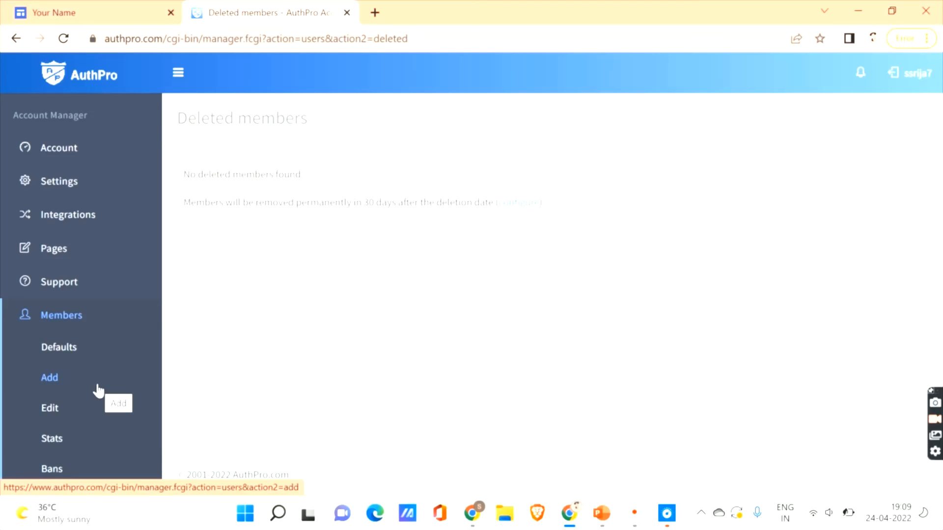
pyautogui.click(54, 12)
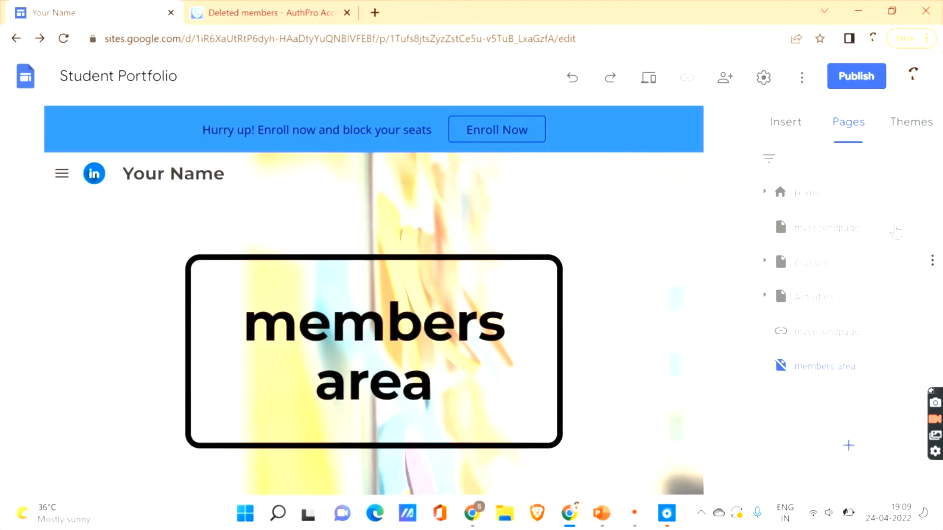